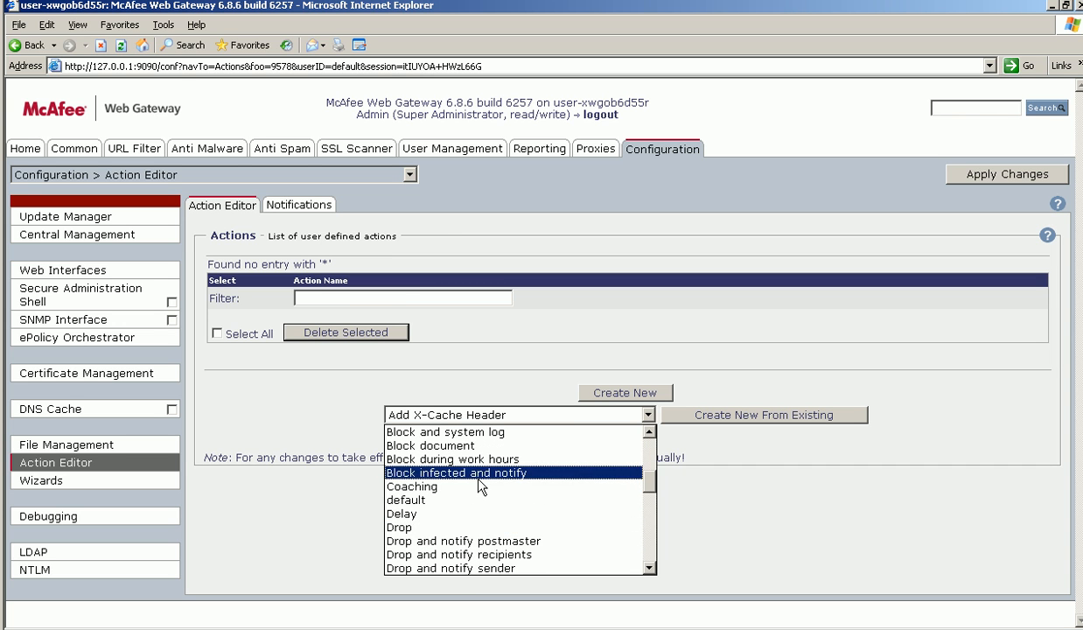
- Create a new action from the existing 'Block during work hours' action
scroll(480, 488, "up", 1)
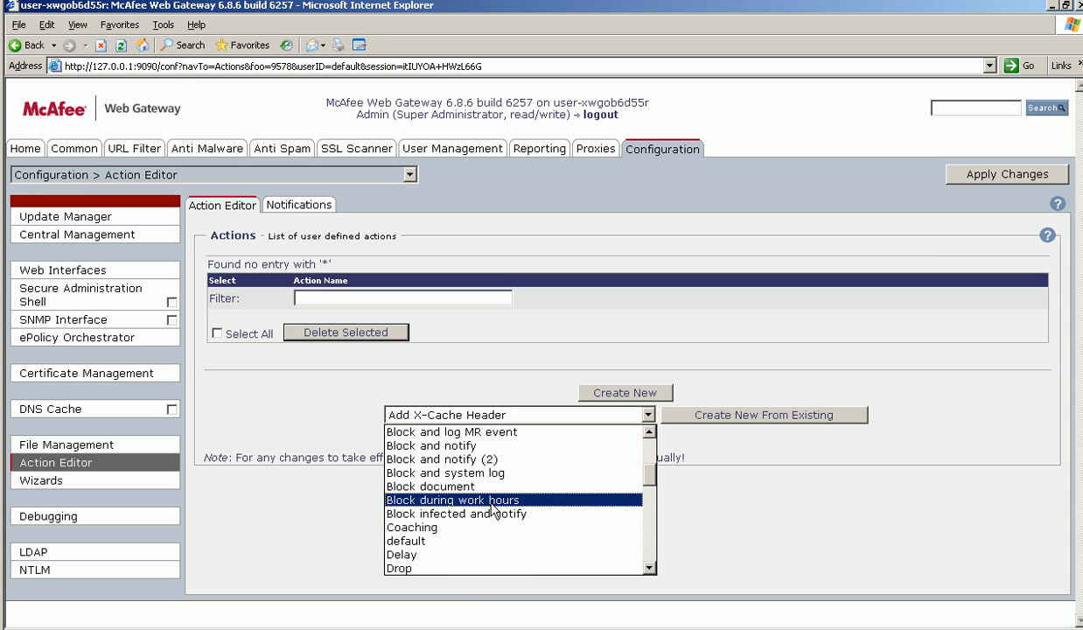
scroll(492, 509, "up", 1)
scroll(492, 510, "up", 1)
scroll(493, 510, "down", 1)
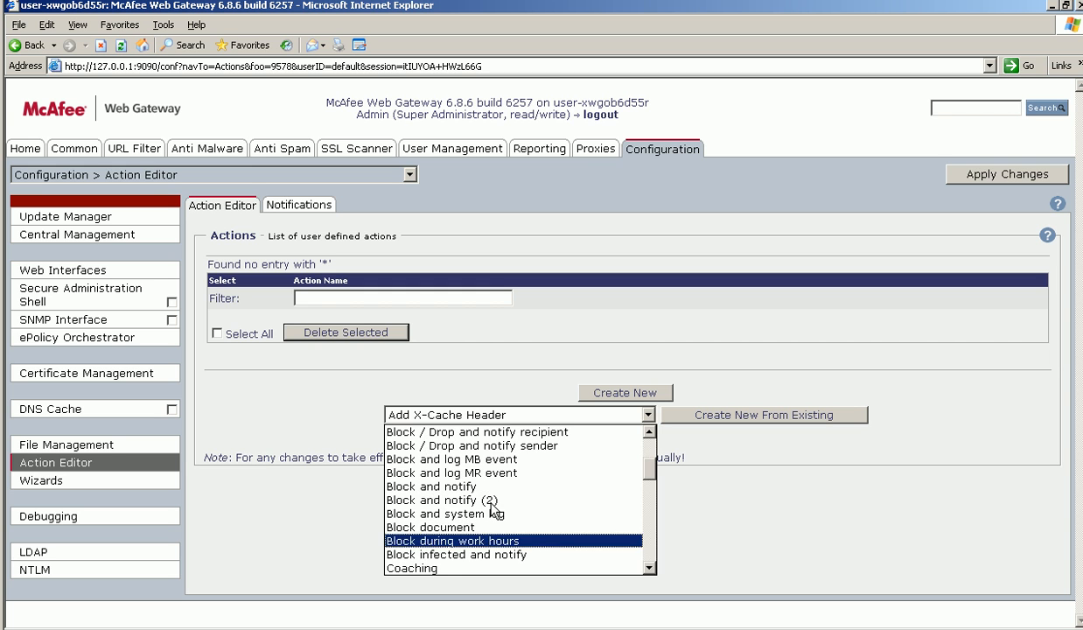
left_click(484, 541)
left_click(719, 418)
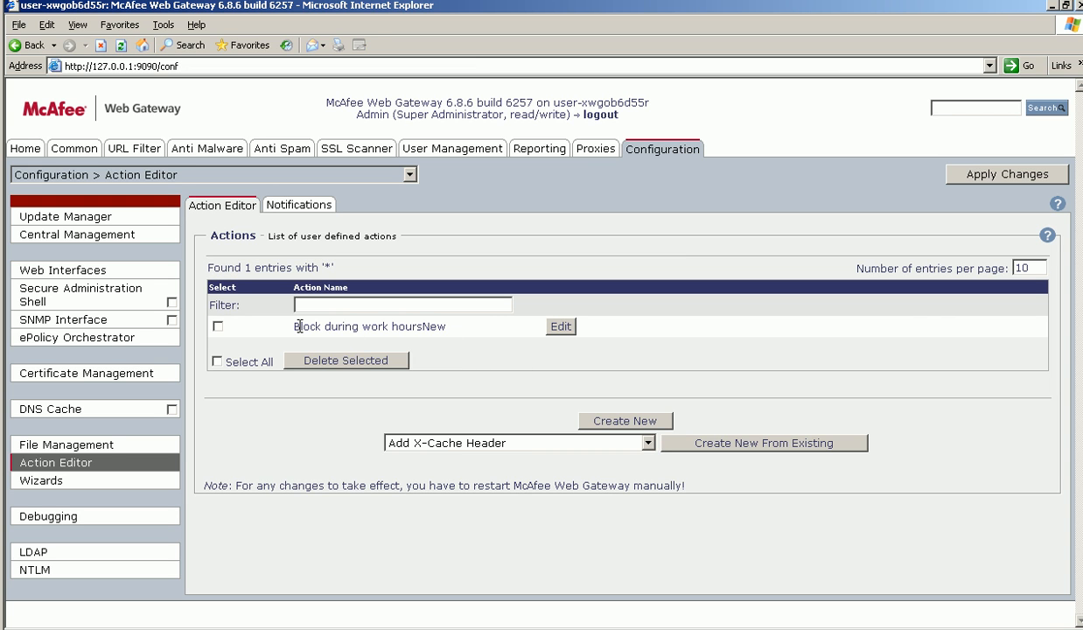
- Rename the new action to 'Block during work hours HongKong', apply the change and return to the action list
left_click(560, 327)
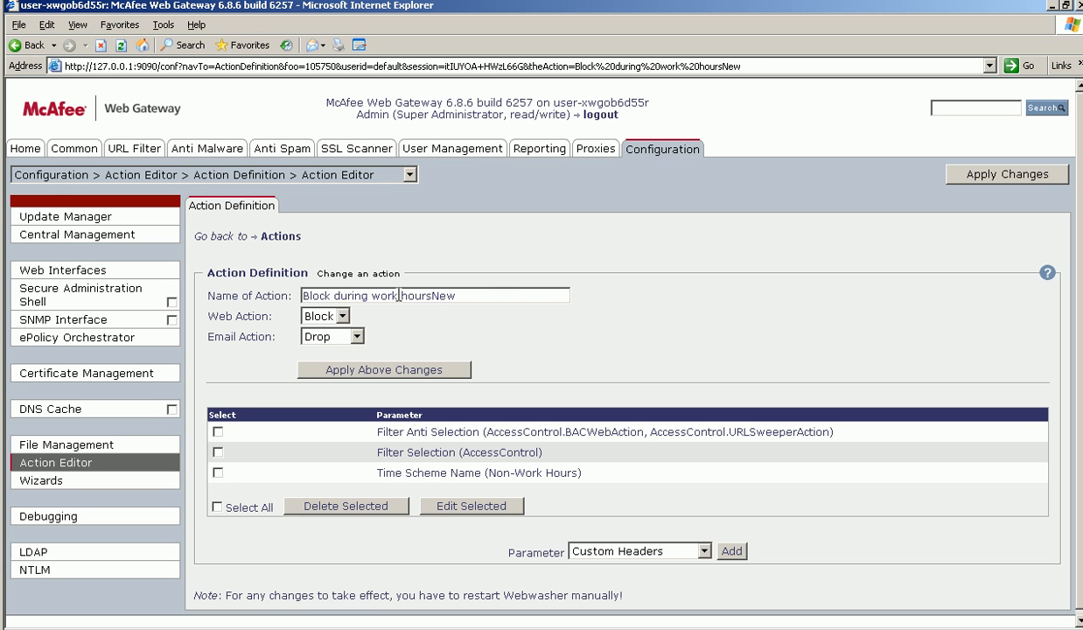
left_click_drag(436, 296, 577, 285)
key("BackSpace")
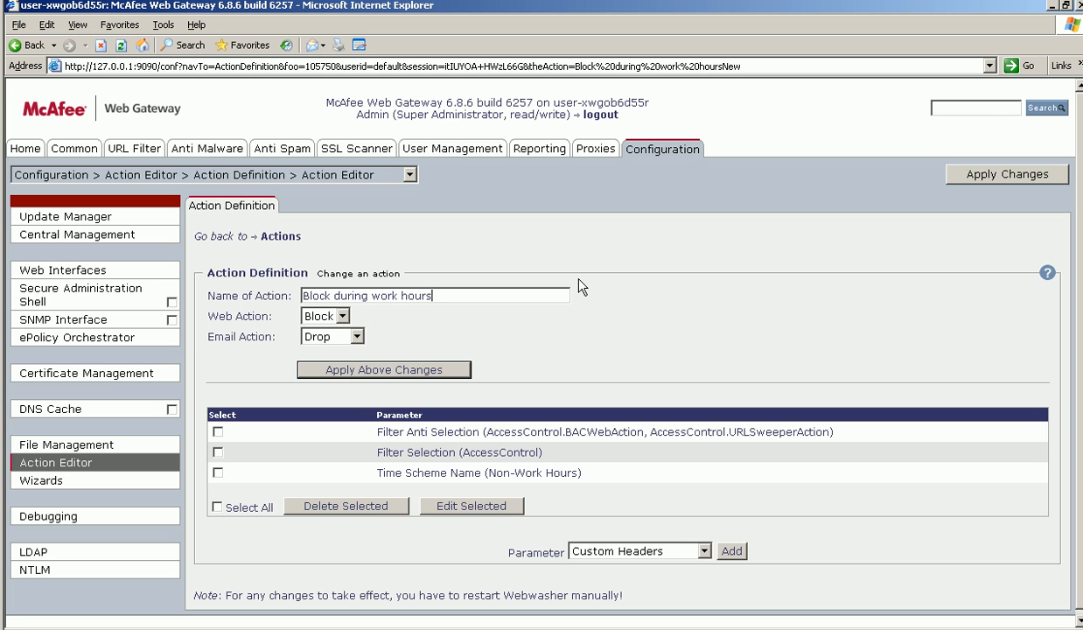
type("HongKong")
left_click(400, 372)
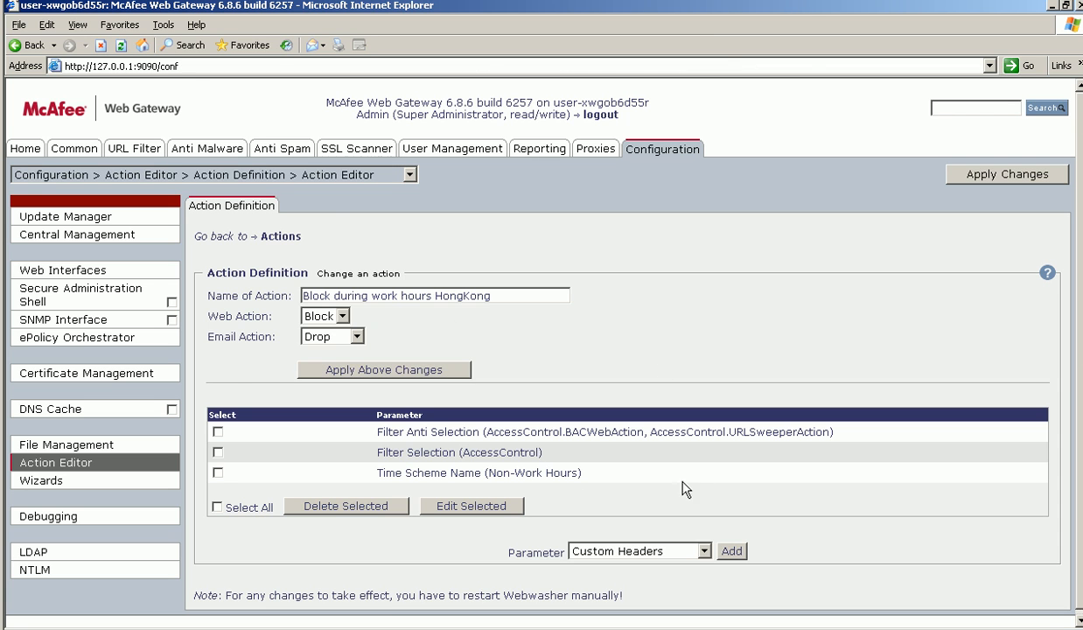
left_click(280, 236)
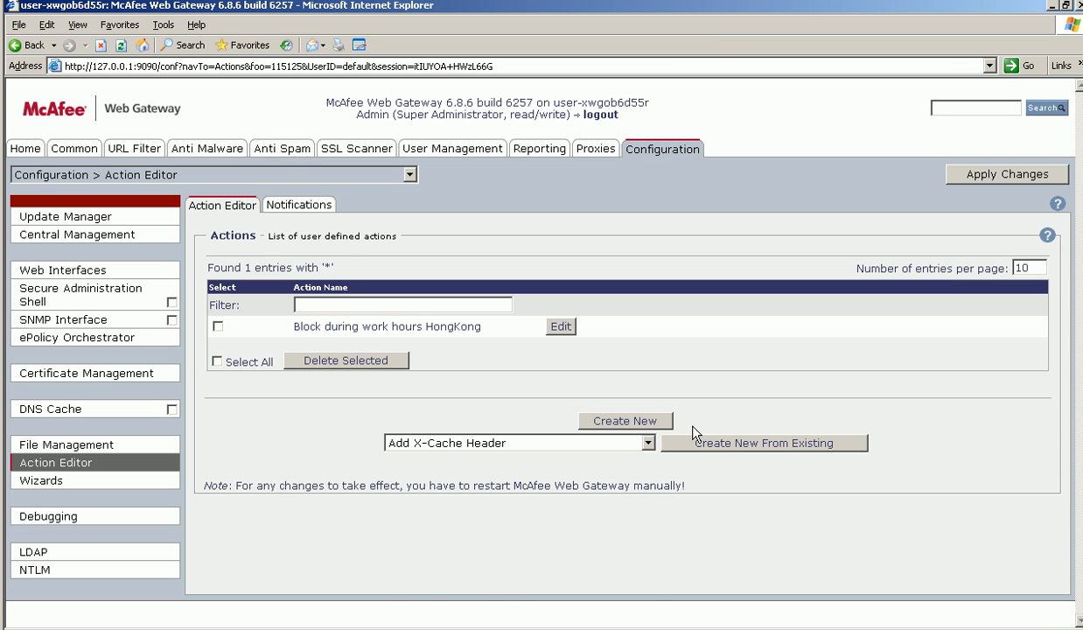
- Create another new action from the existing 'Block during work hours' action
left_click(585, 442)
scroll(560, 490, "down", 4)
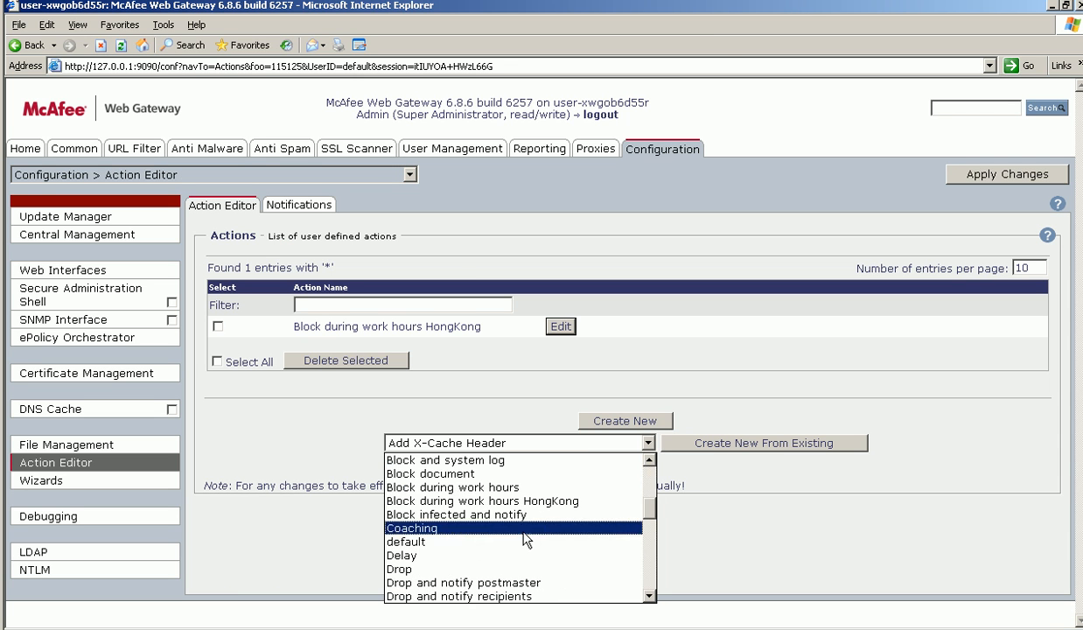
left_click(527, 488)
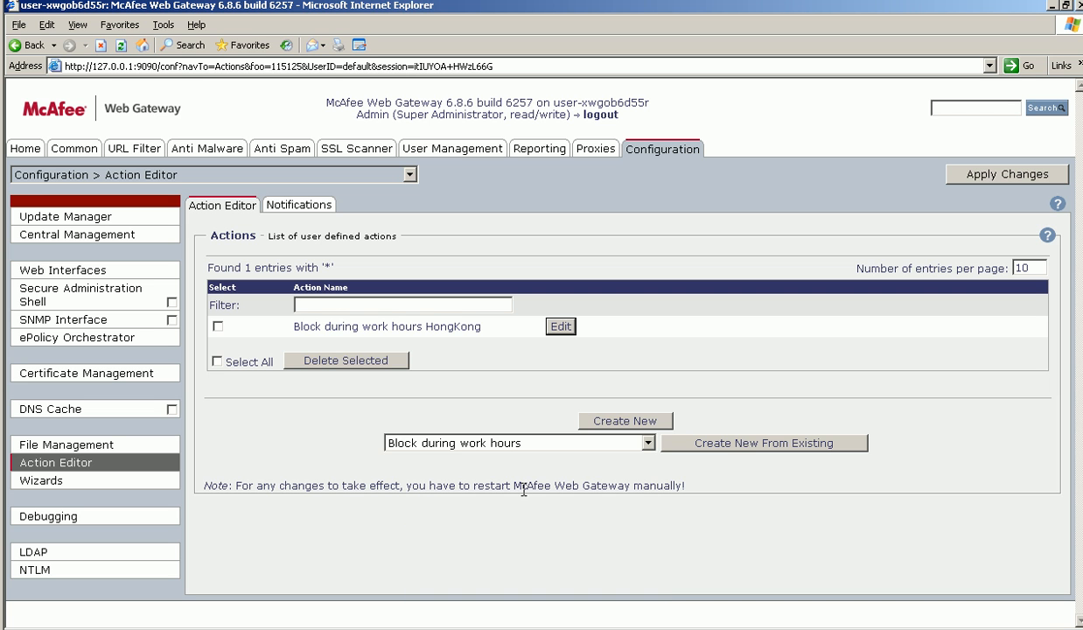
left_click(732, 444)
- Rename the copy to 'Block during work hours Singapore', apply the change and return to the Action Editor list
left_click(561, 347)
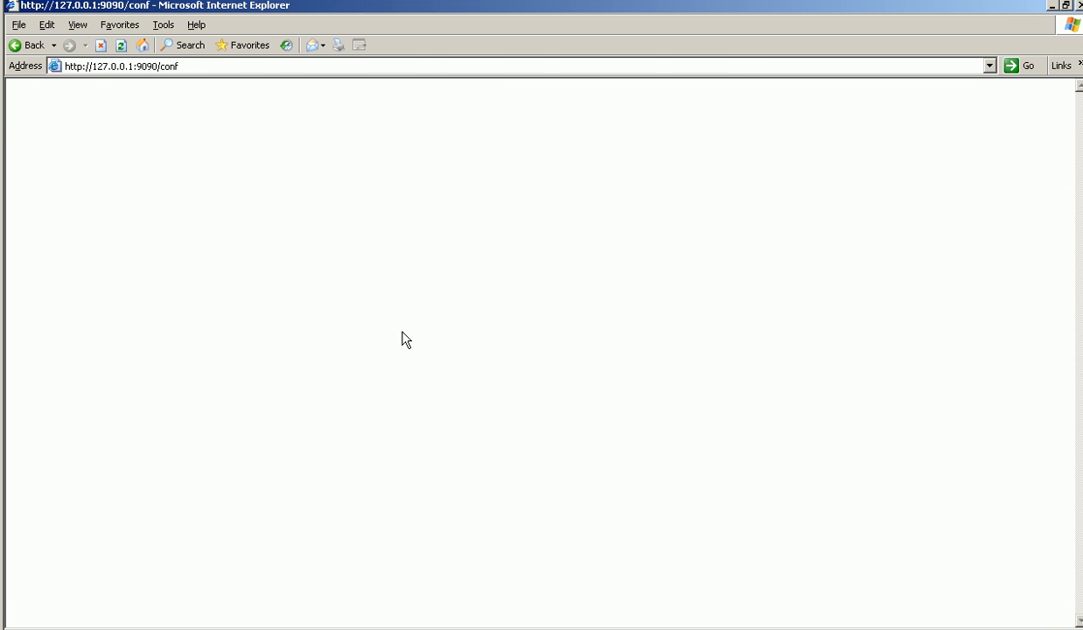
left_click_drag(443, 299, 610, 307)
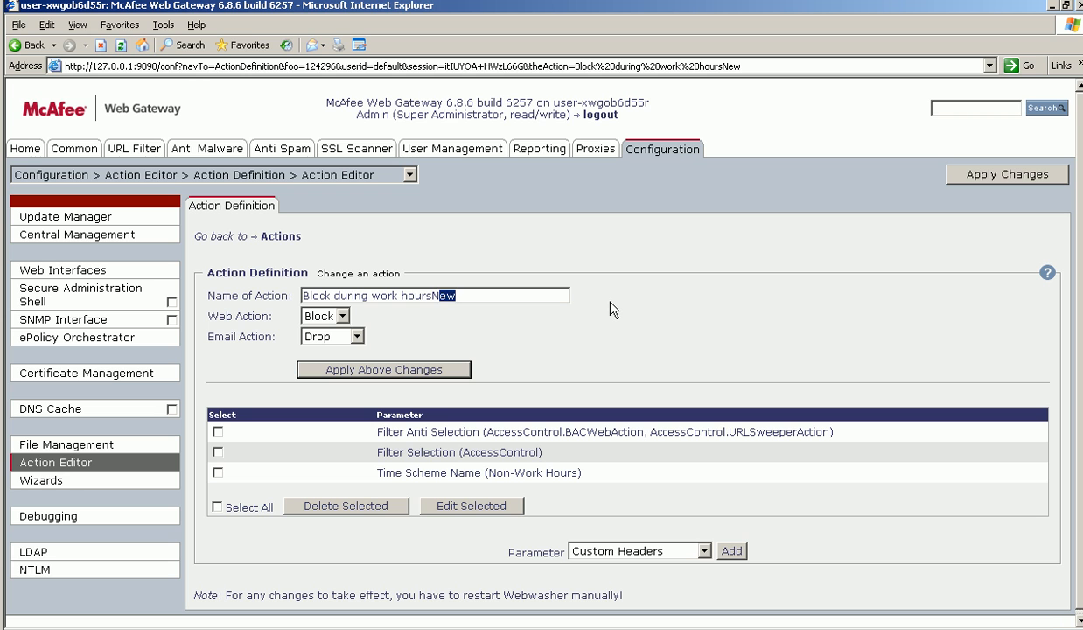
type("Singapore")
left_click(391, 371)
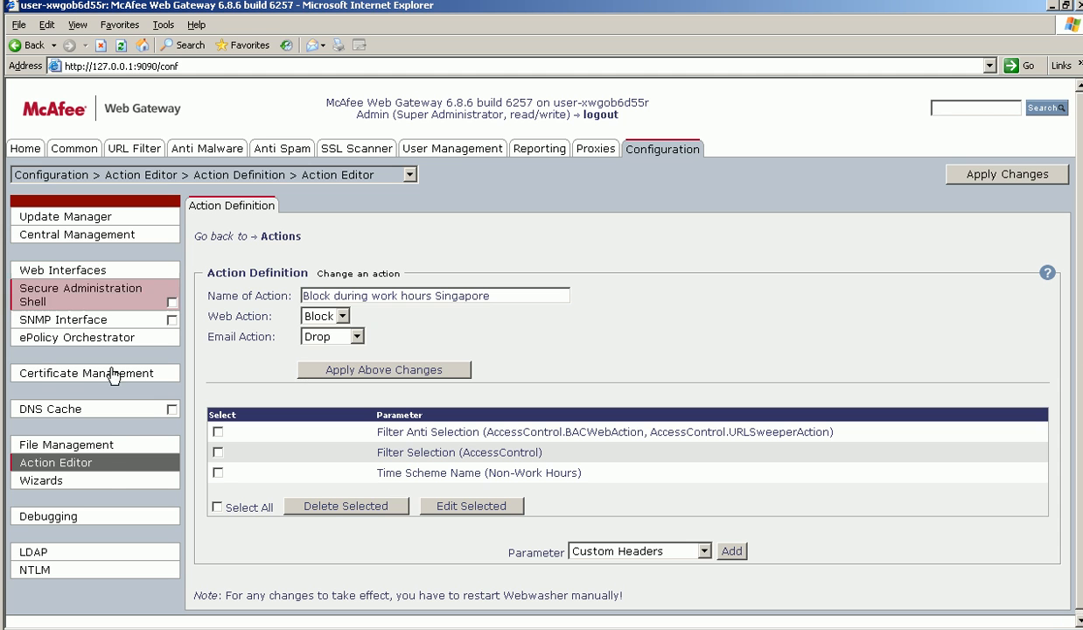
left_click(102, 468)
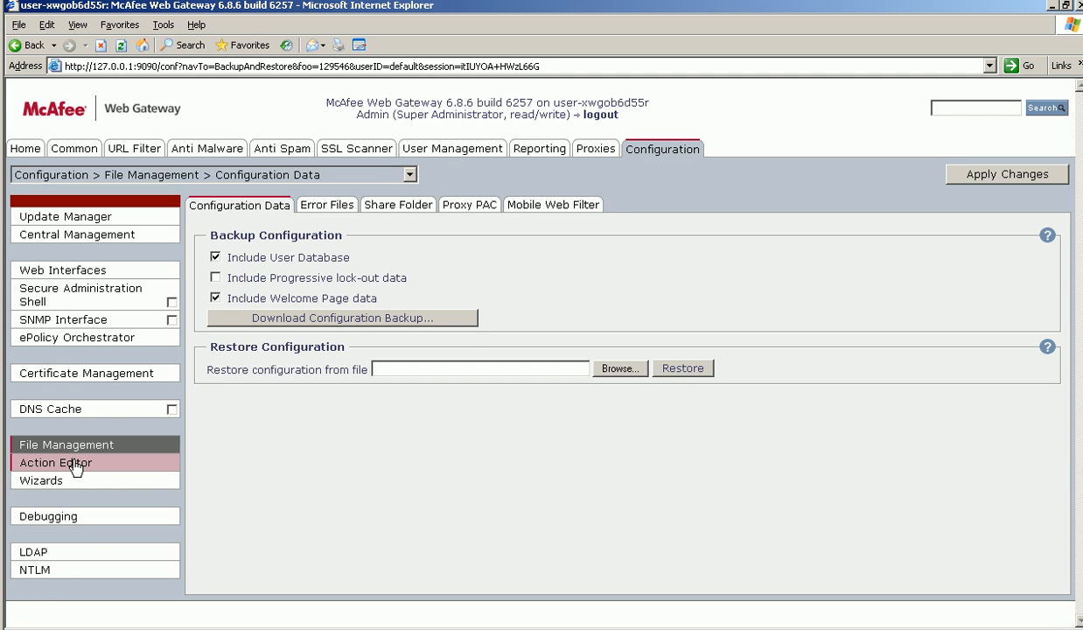
left_click(75, 464)
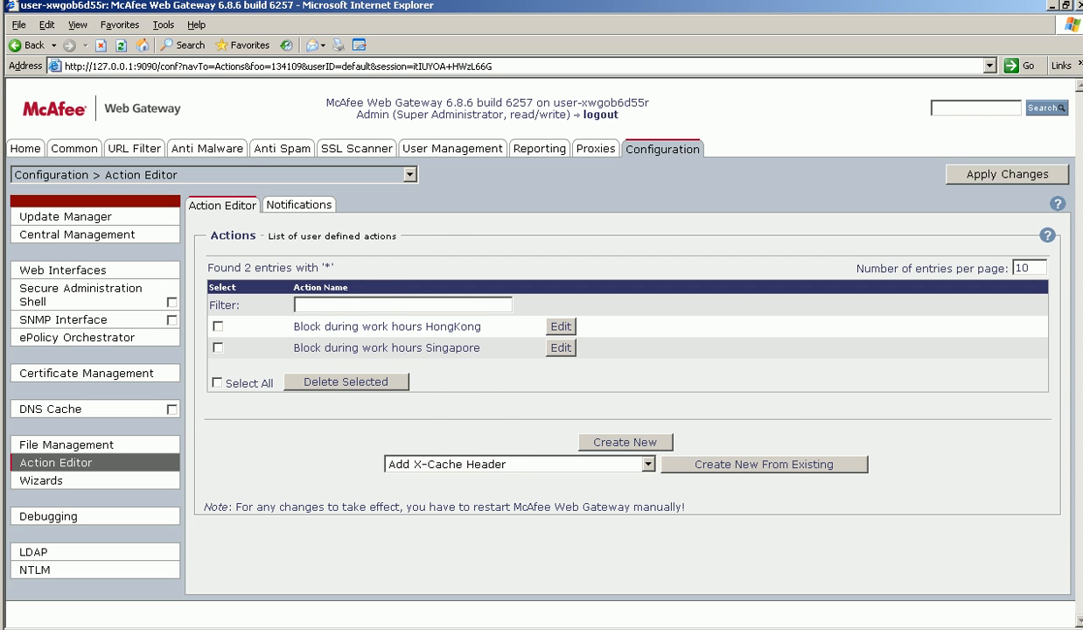
- Switch to global.ini in Notepad and add 'Non-Work Hours Hongkong' and 'Non-Work Hours Singapore' time scheme lines based on Non-Work Hours
key("alt+Tab")
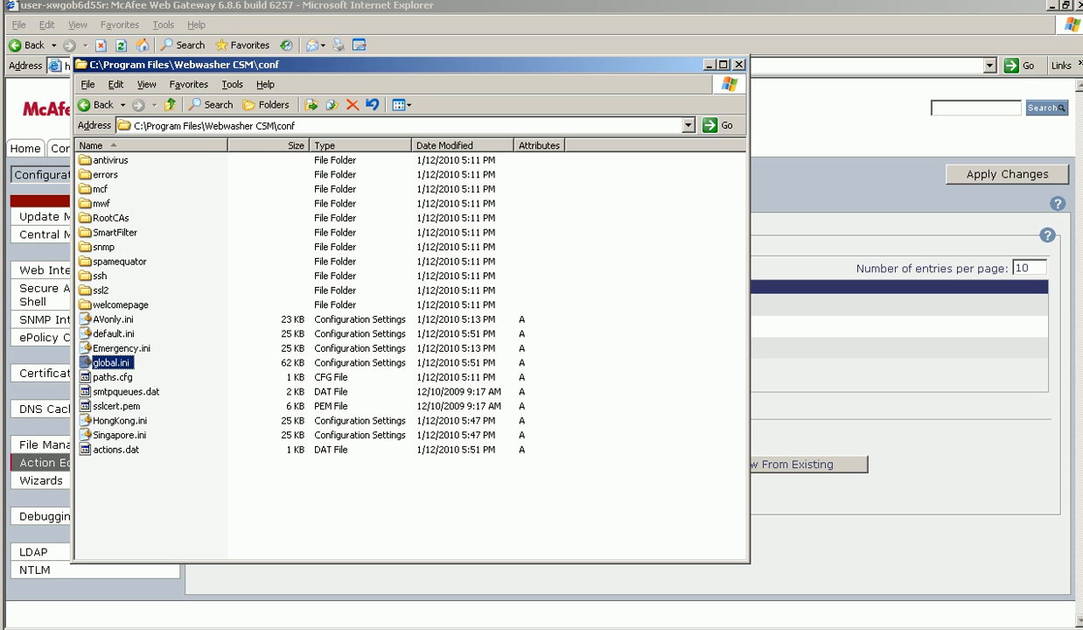
key("alt+Tab")
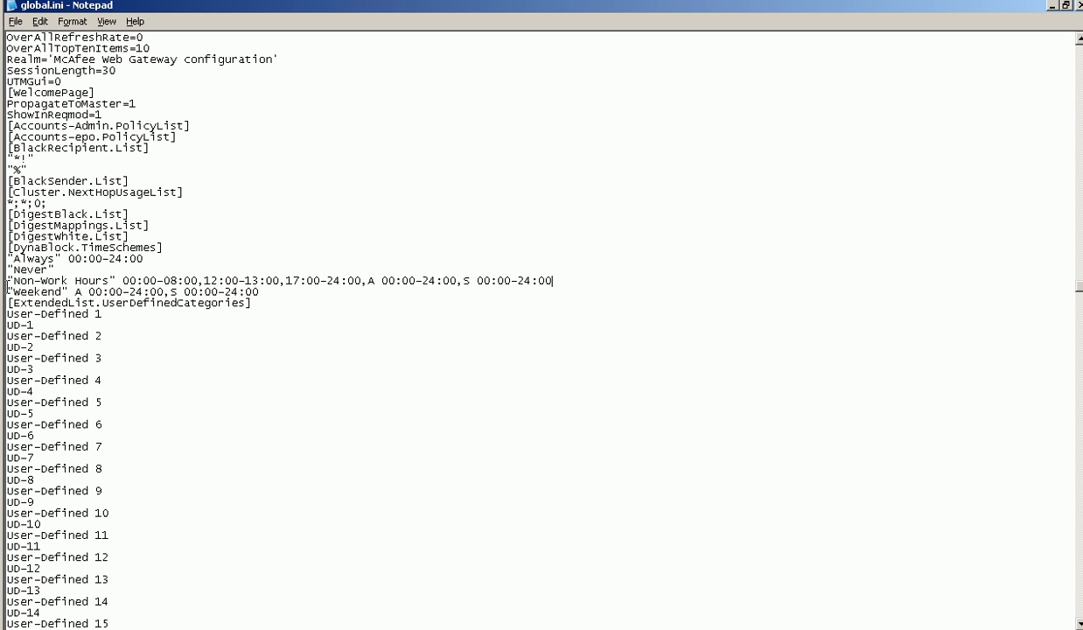
left_click_drag(7, 280, 592, 280)
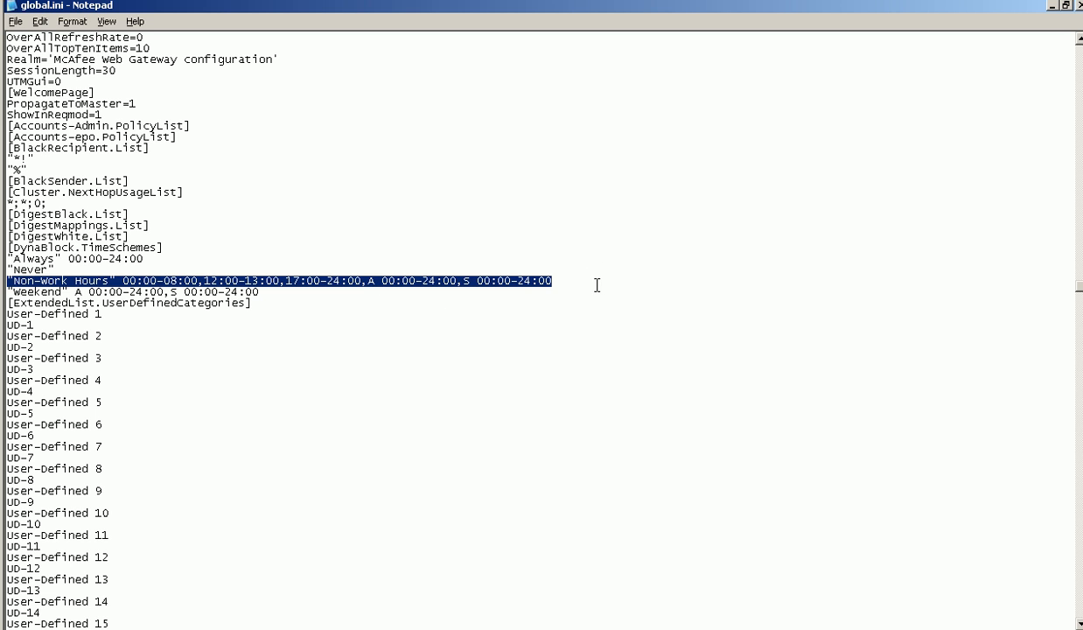
left_click(581, 283)
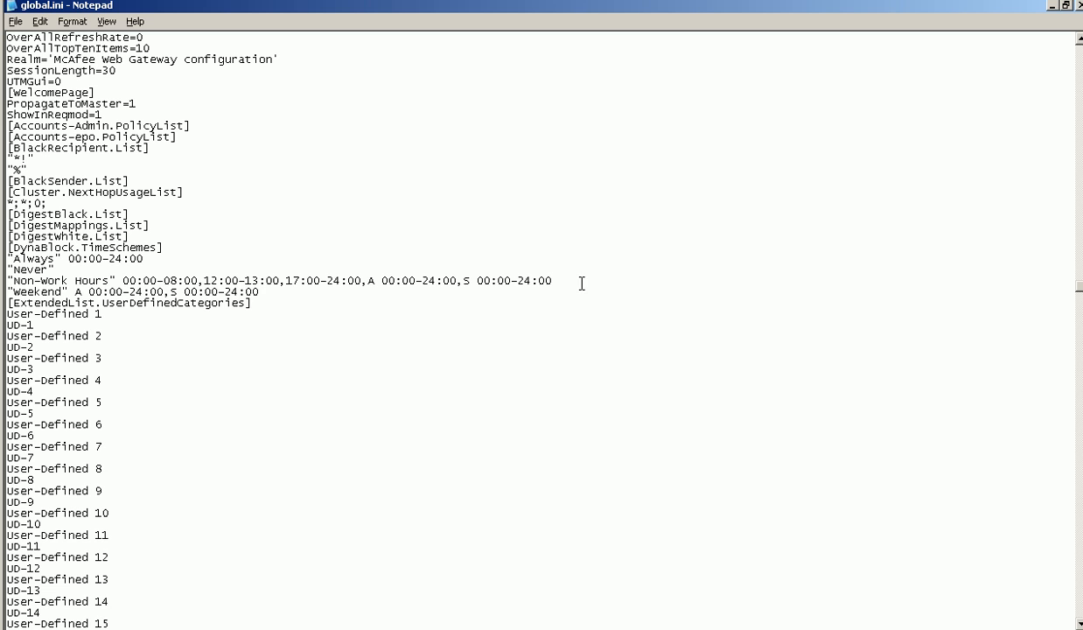
key("Return")
right_click(20, 287)
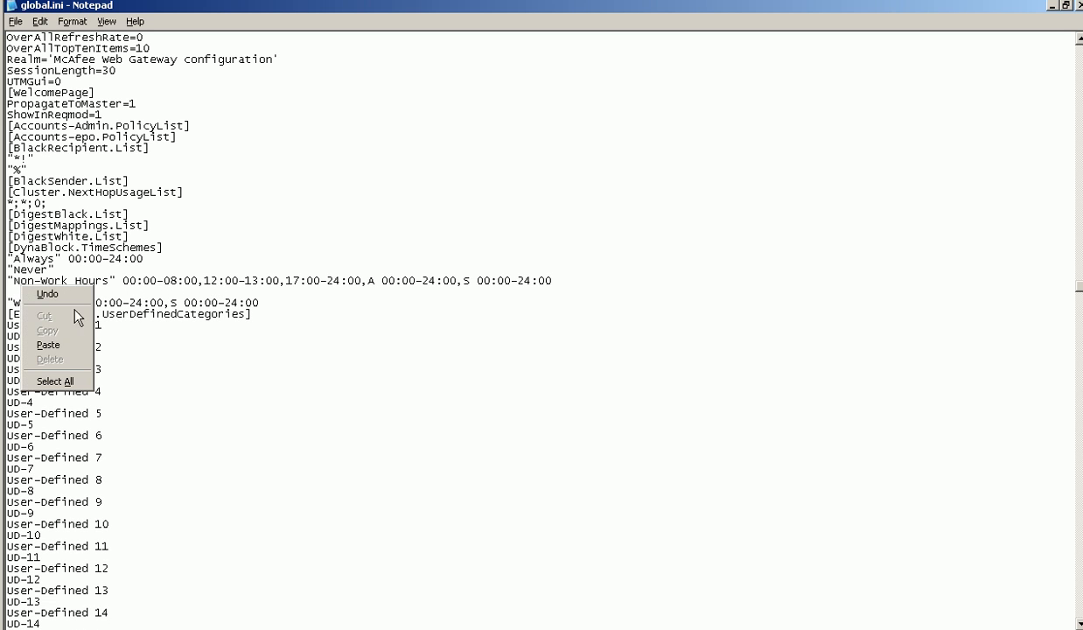
left_click(79, 344)
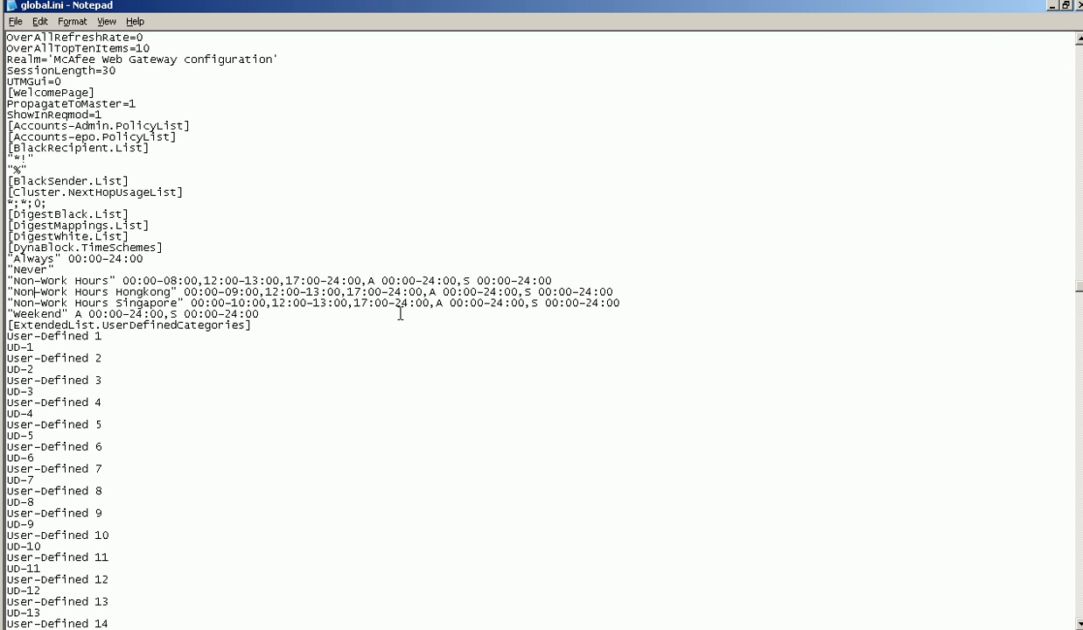
- Save the edited global.ini file
left_click(1053, 7)
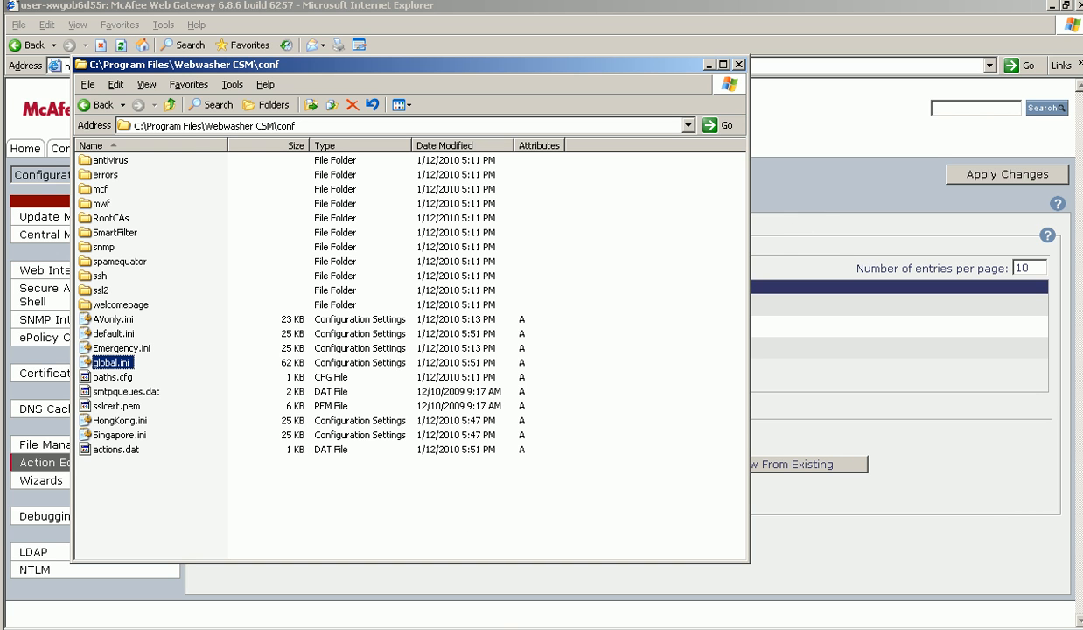
left_click(615, 621)
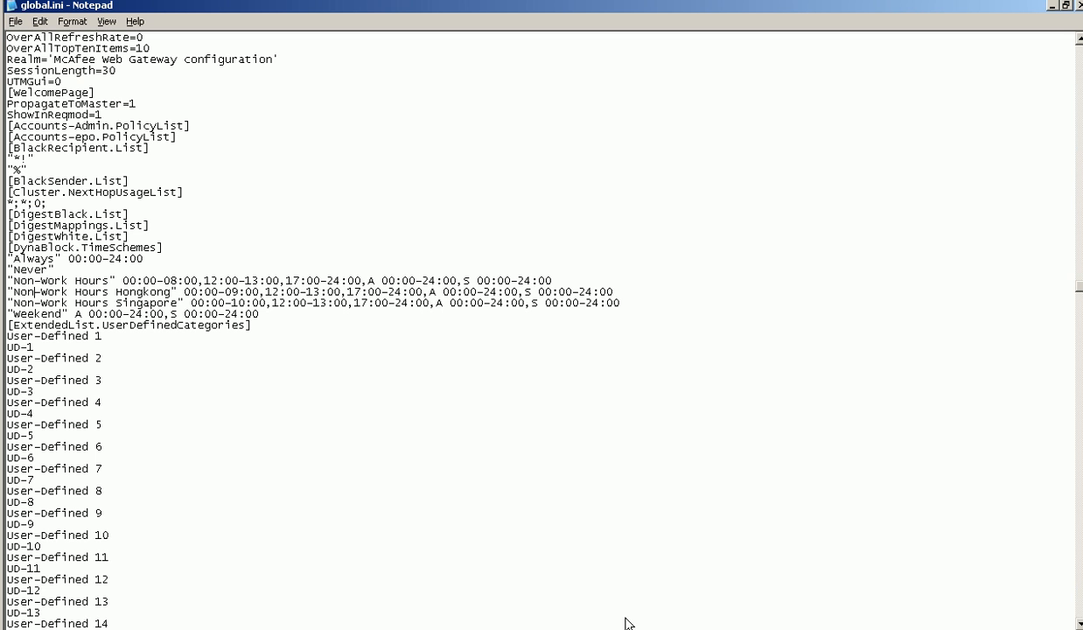
left_click(16, 21)
left_click(35, 70)
- Switch to Services and restart the McAfee Web Gateway Service
left_click(638, 621)
key("alt+Tab")
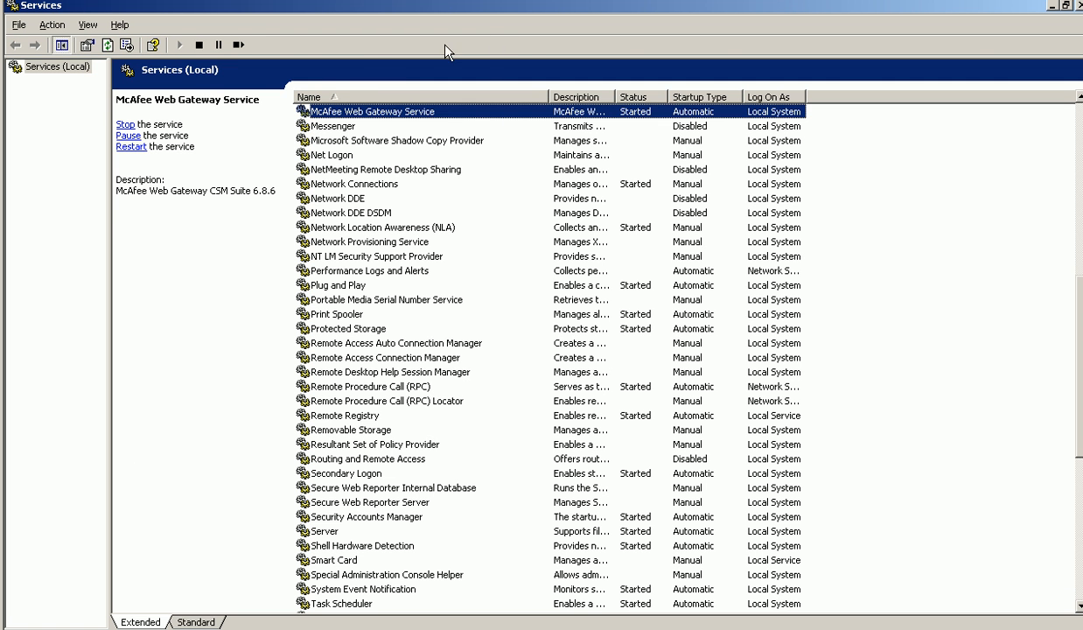
left_click(237, 45)
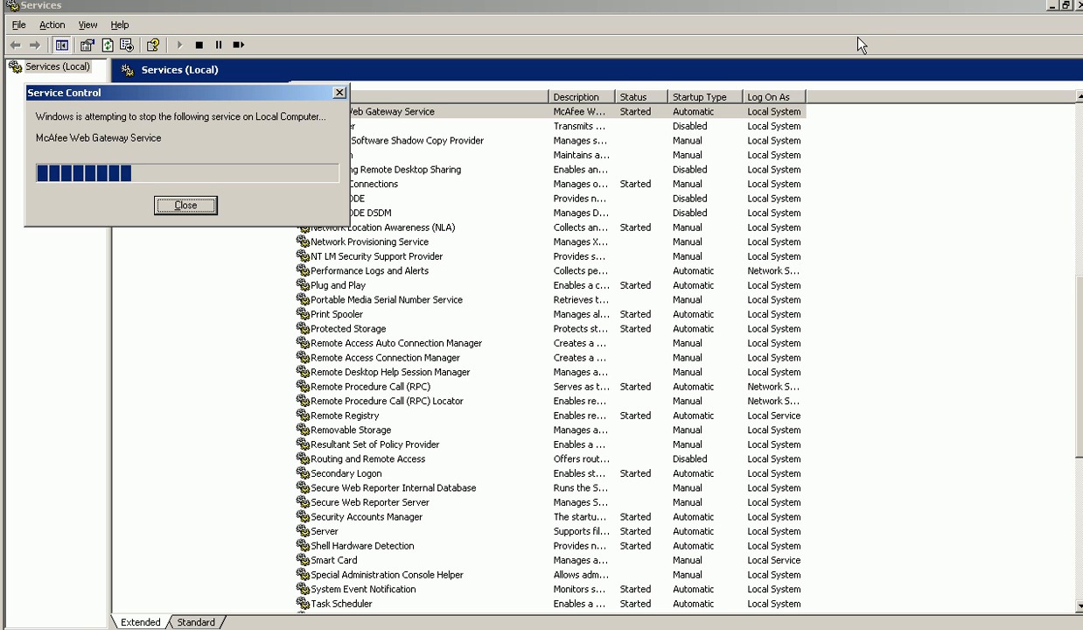
- Return to the browser and log back in to the Web Gateway as admin, entering the account password
key("alt+Tab")
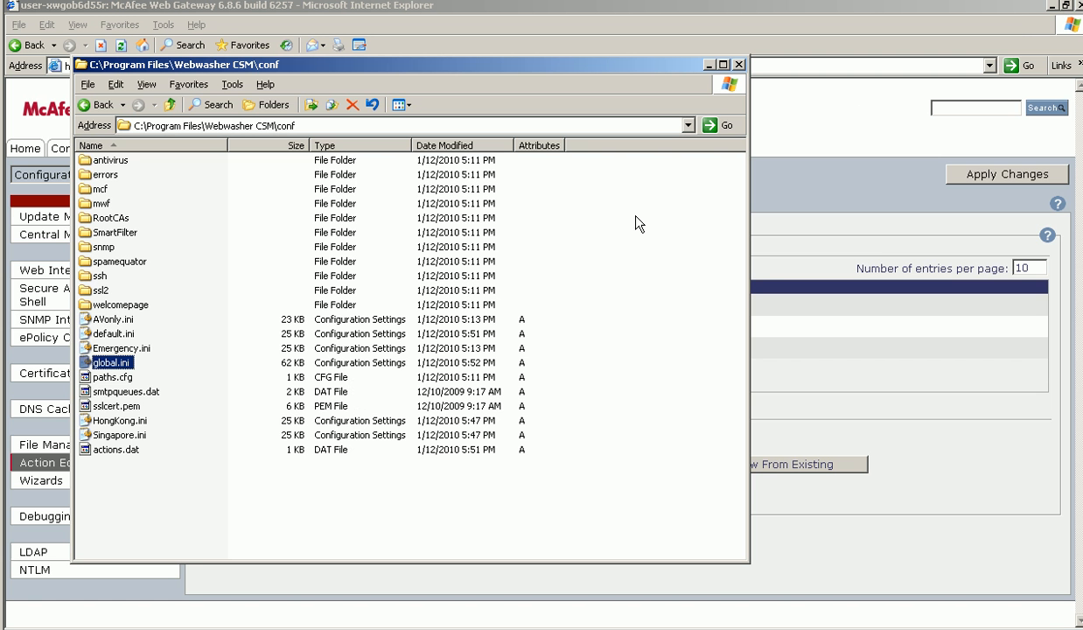
left_click(909, 369)
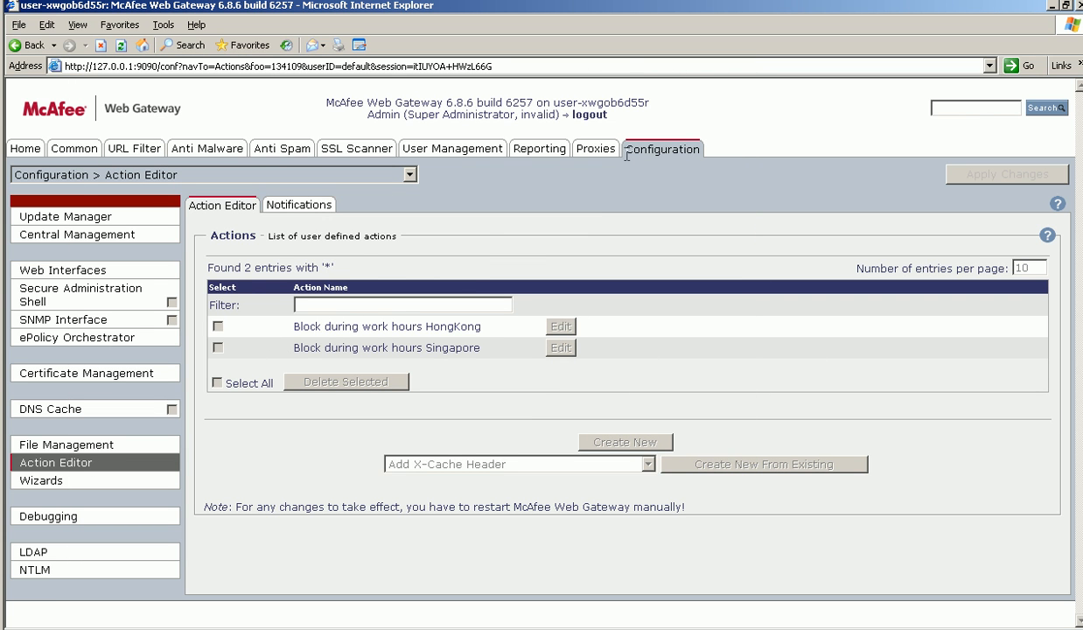
left_click(685, 143)
type("ad")
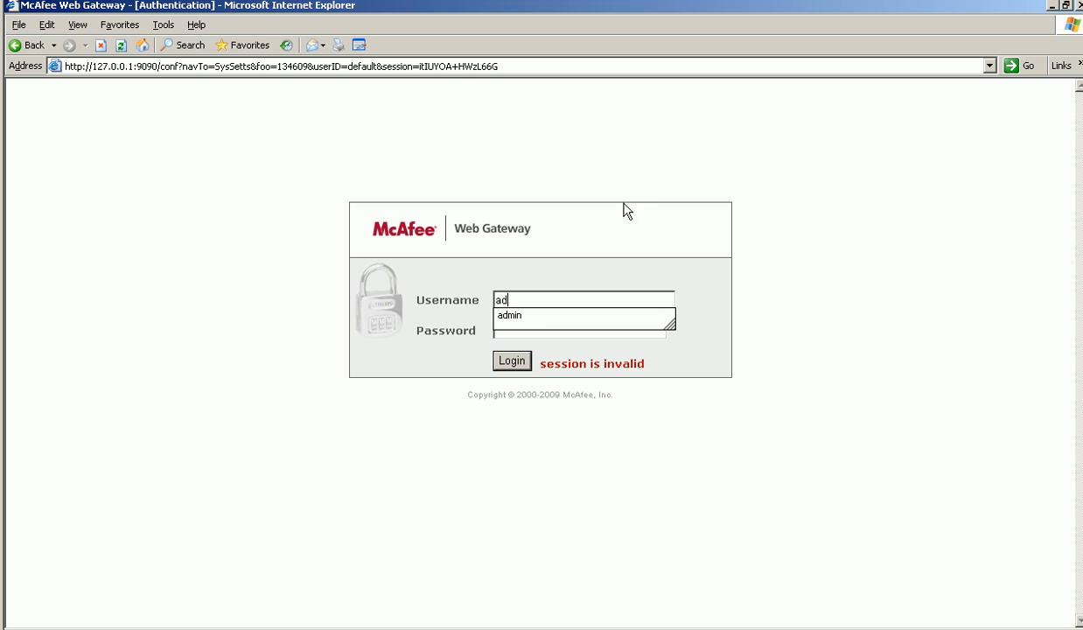
left_click(541, 316)
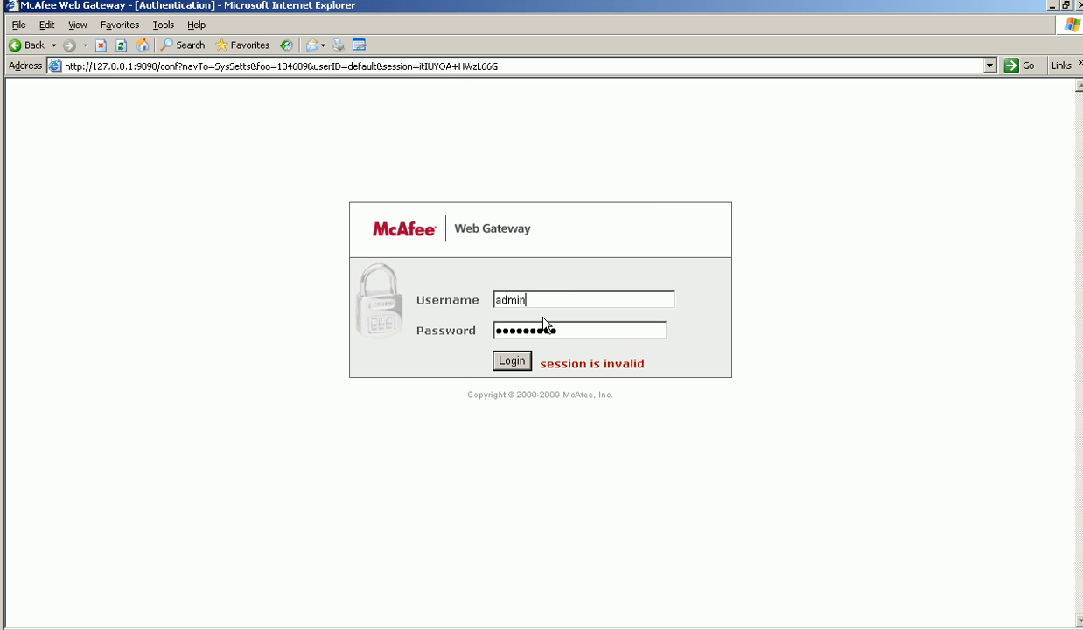
left_click(511, 361)
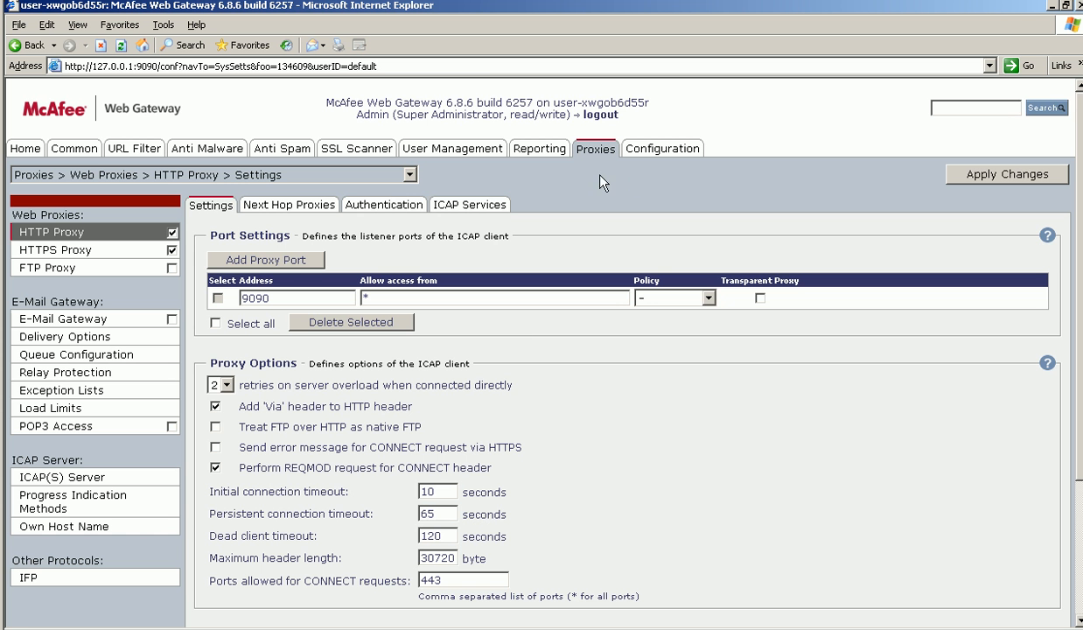
- Set the HongKong action's Time Scheme Name parameter to 'Non-Work Hours Hongkong' and apply it
left_click(667, 150)
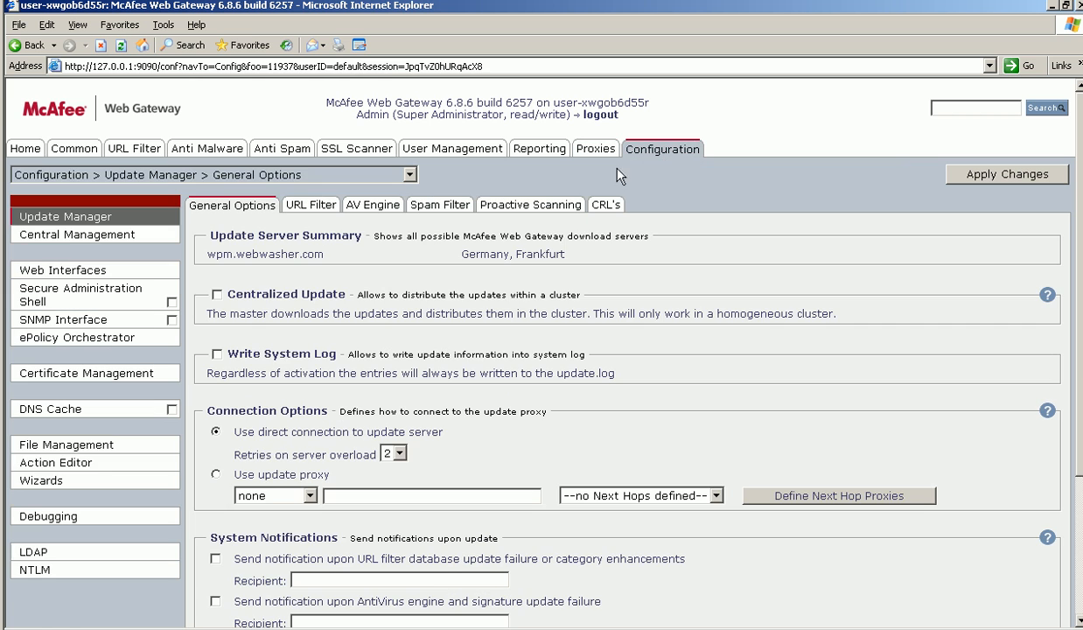
left_click(72, 462)
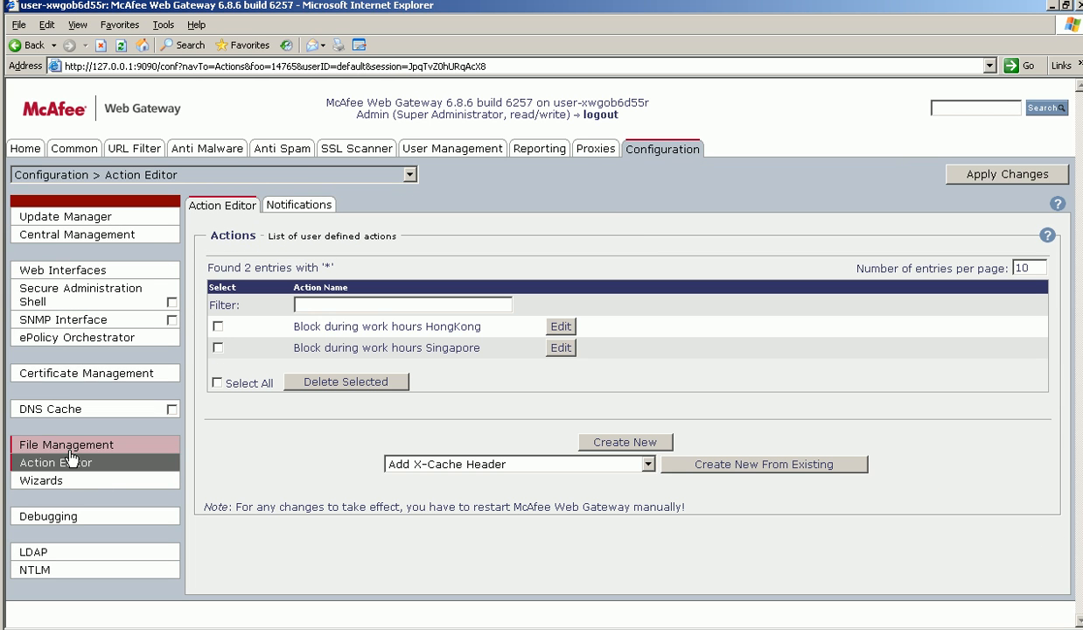
left_click(561, 327)
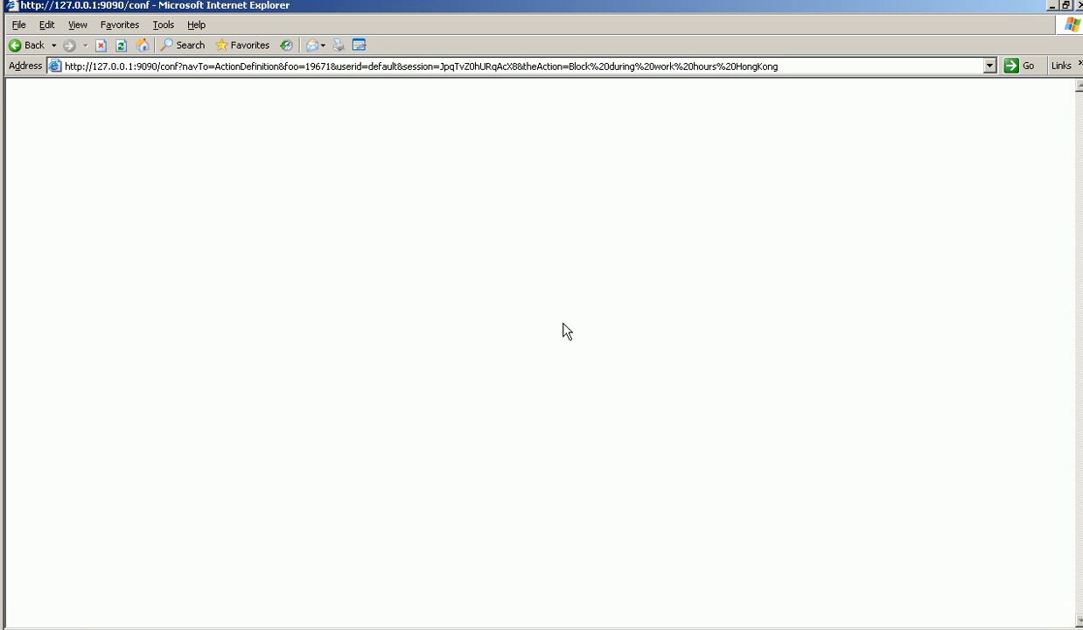
left_click(542, 475)
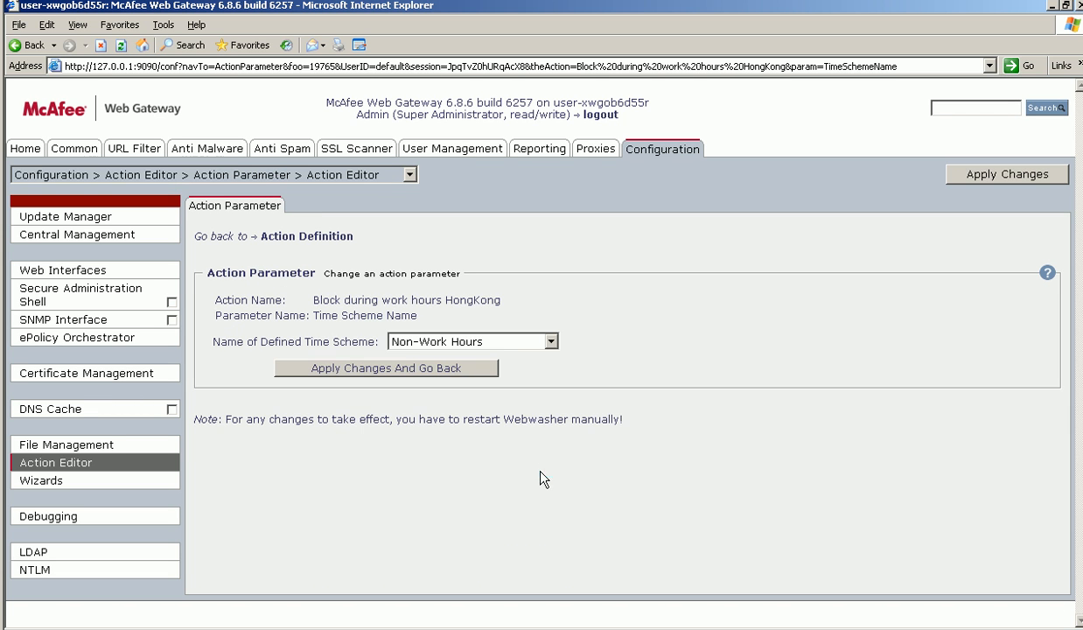
left_click(486, 341)
left_click(507, 404)
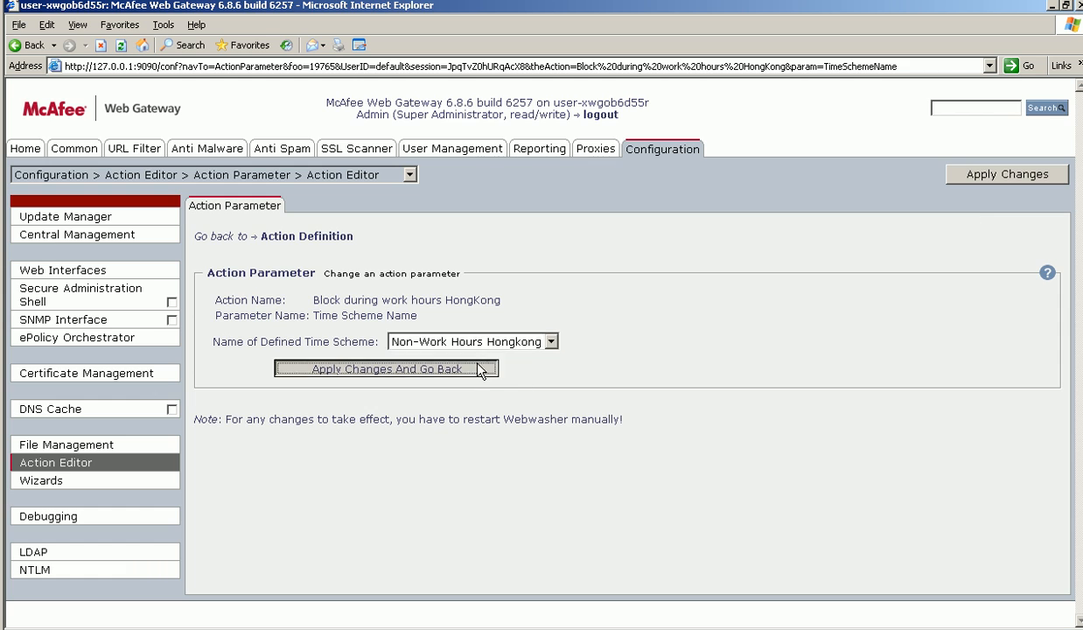
left_click(464, 367)
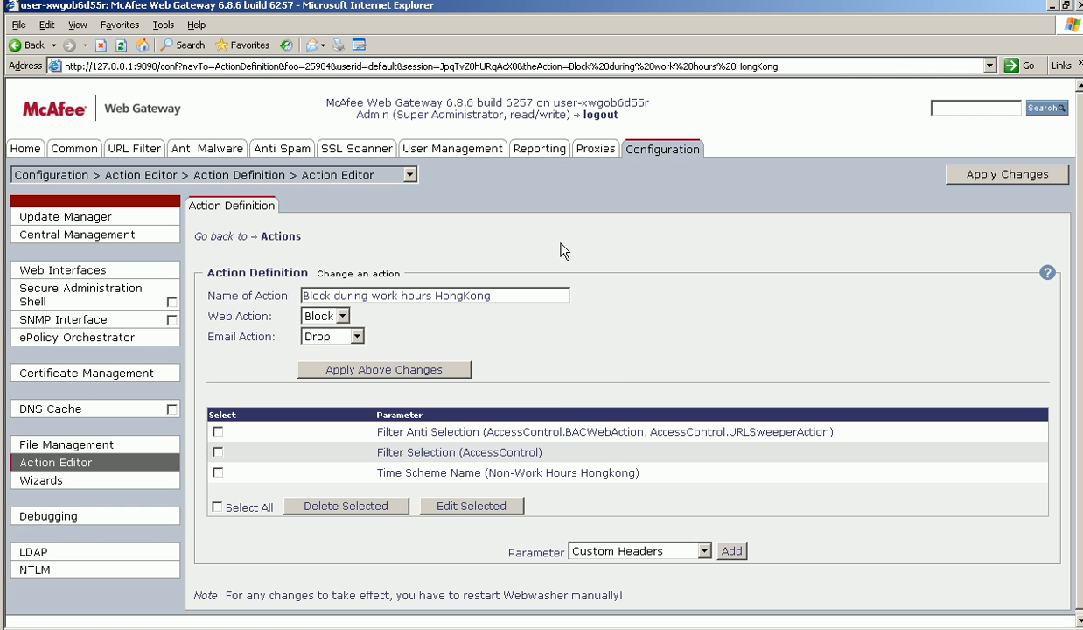
- Open the Singapore action and set its Time Scheme Name parameter to 'Non-Work Hours Singapore', applying and going back
left_click(284, 237)
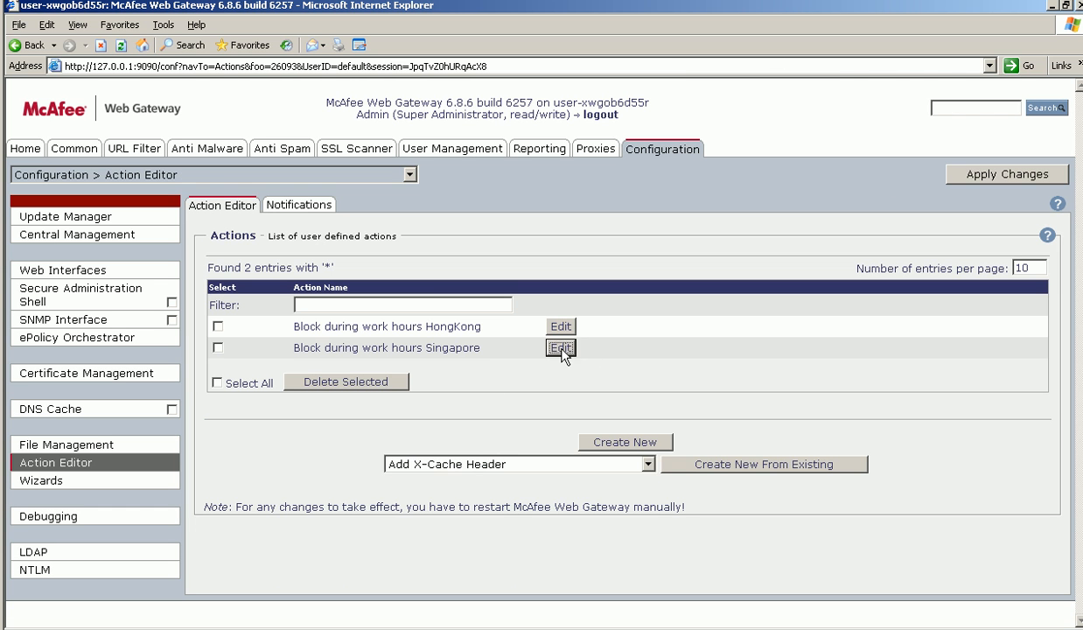
left_click(561, 349)
left_click(477, 480)
left_click(493, 341)
left_click(464, 413)
left_click(394, 368)
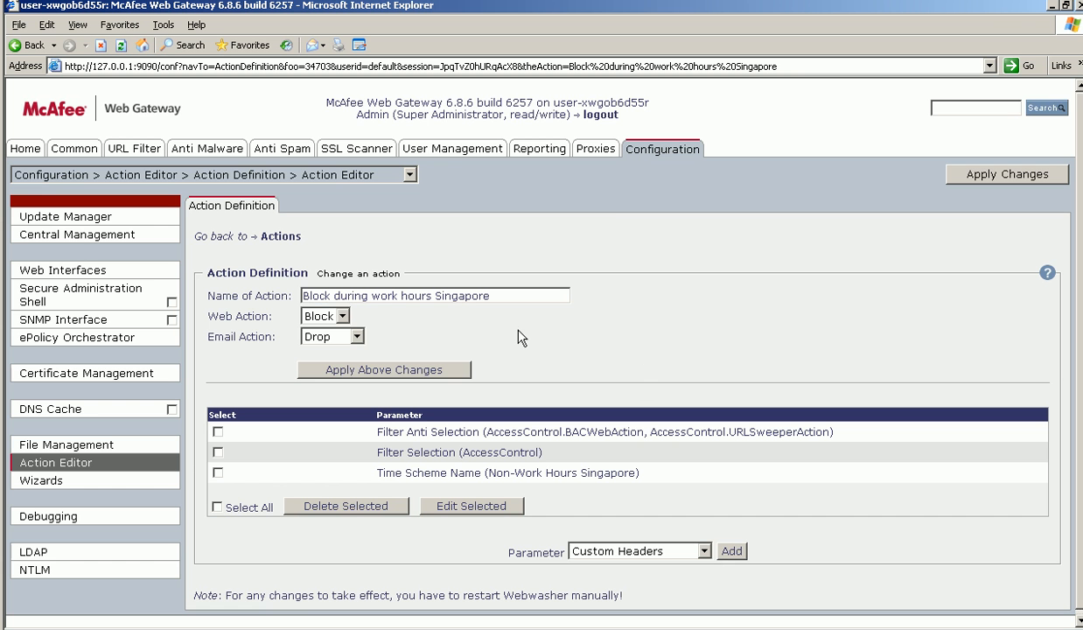
- Review the Time Scheme Name parameter of both the HongKong and the Singapore actions
left_click(280, 237)
left_click(561, 326)
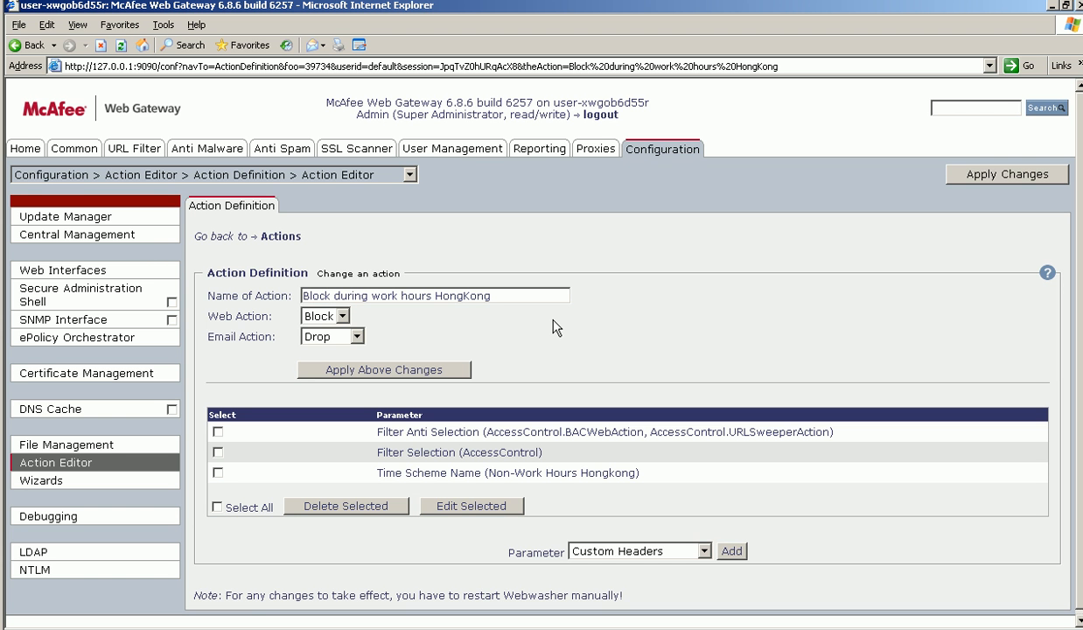
left_click(507, 474)
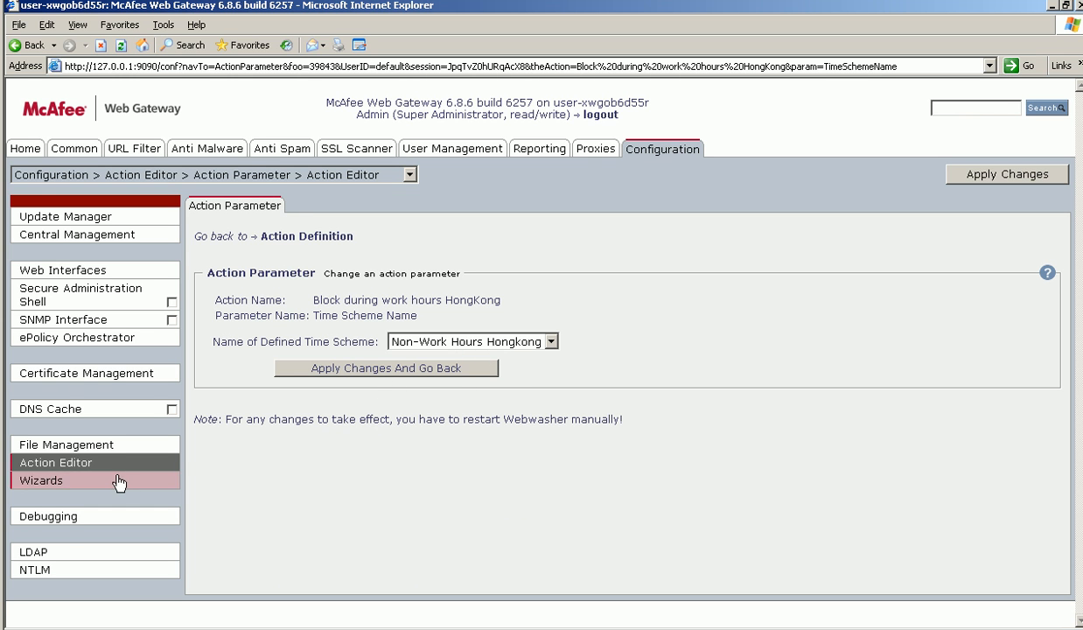
left_click(300, 241)
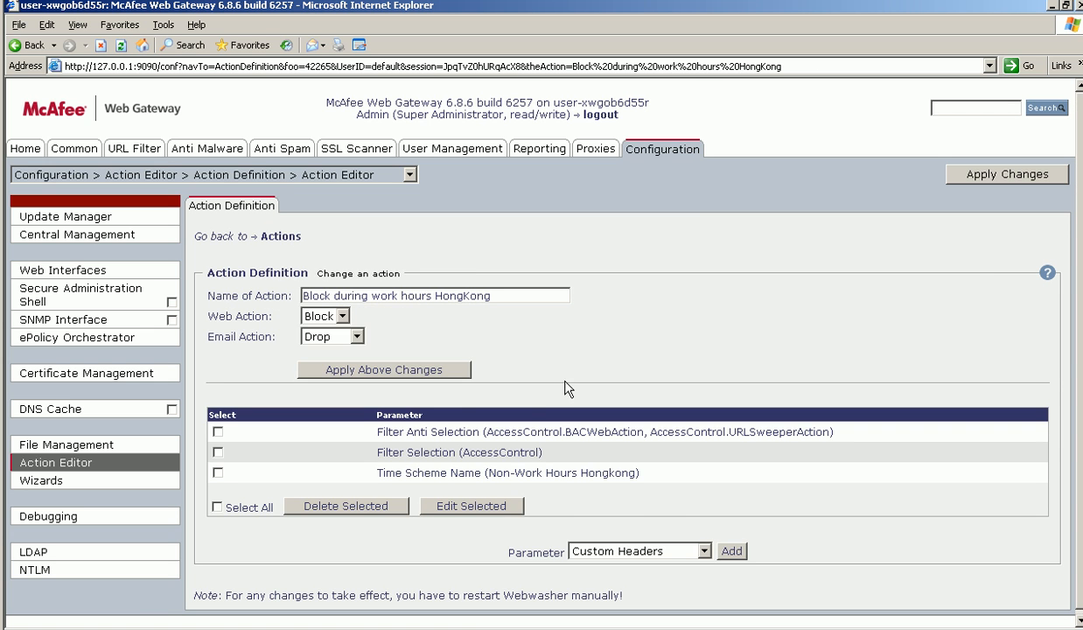
left_click(282, 236)
left_click(560, 347)
left_click(500, 473)
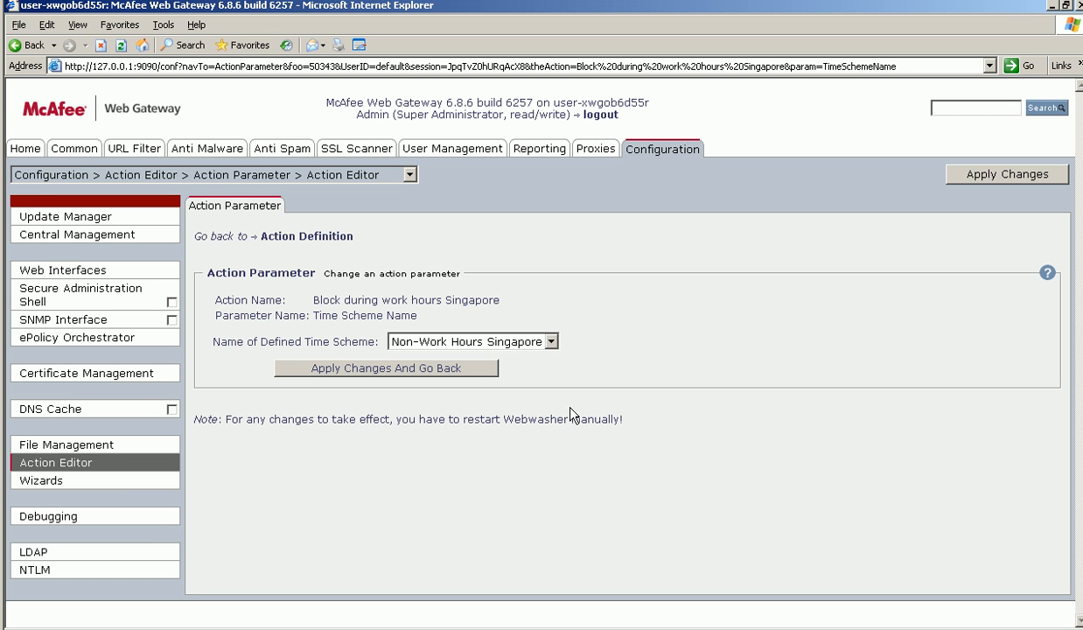
- Open the HongKong URL filter policy's category actions and set Pornography/Nudity to 'Block during work hours HongKong'
left_click(87, 157)
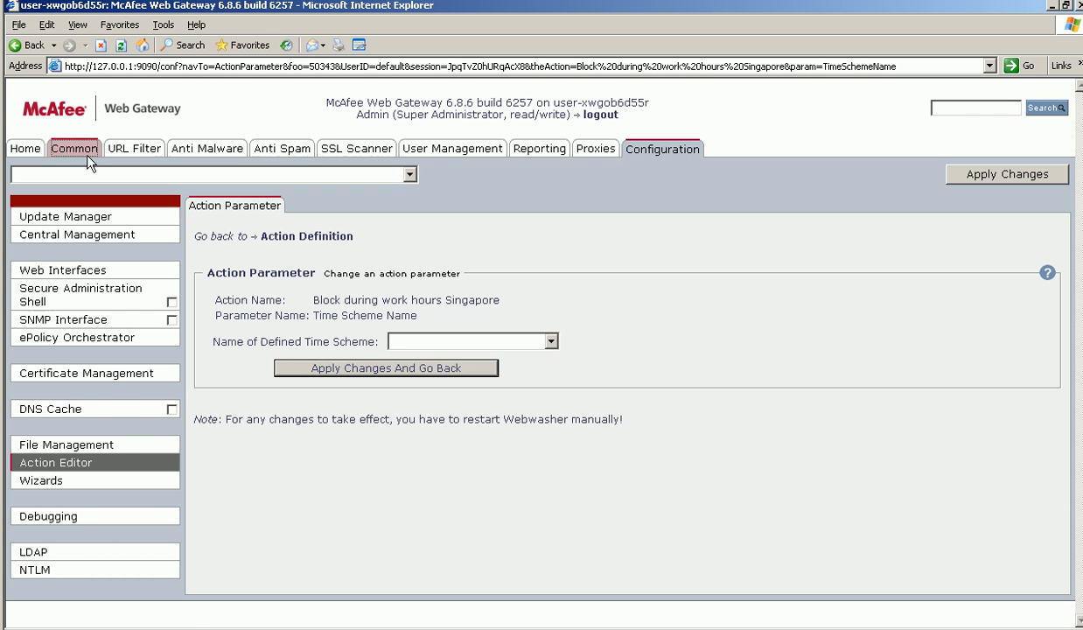
left_click(133, 154)
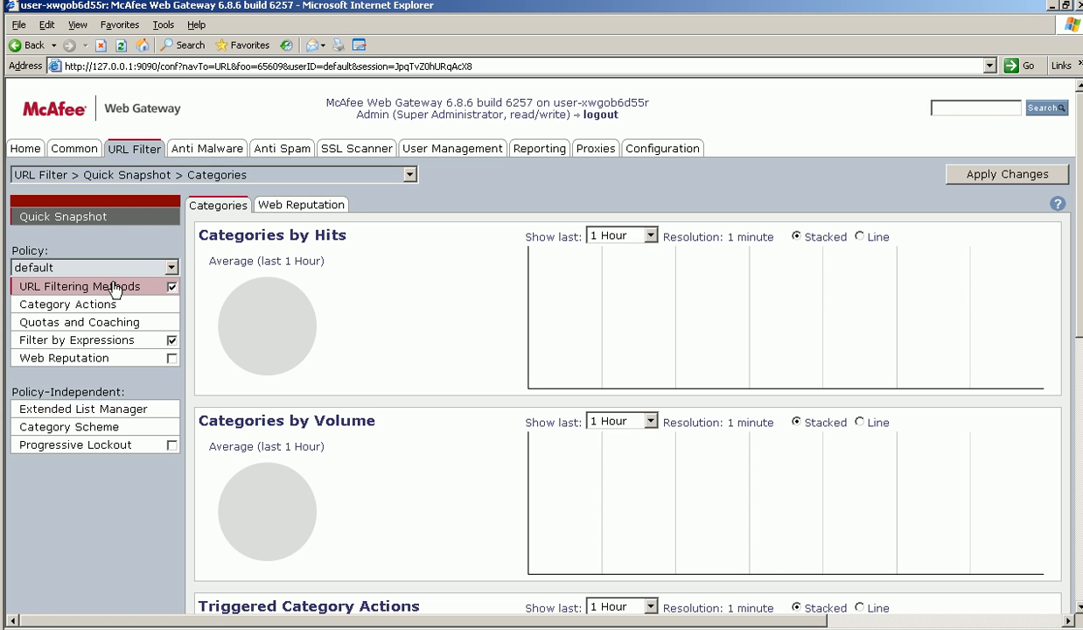
left_click(86, 267)
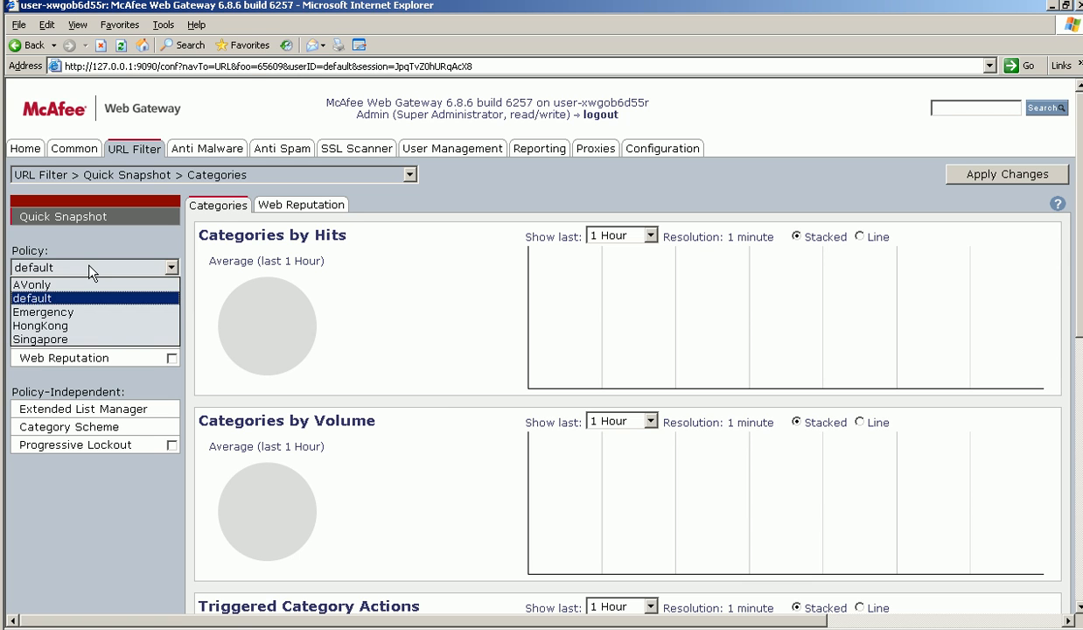
left_click(85, 328)
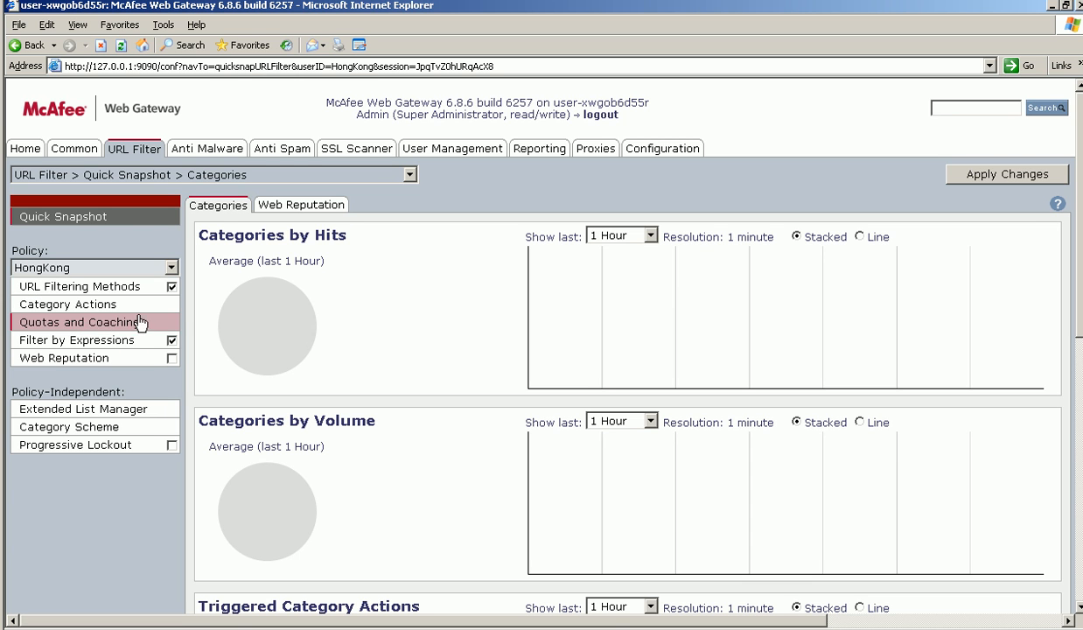
left_click(122, 325)
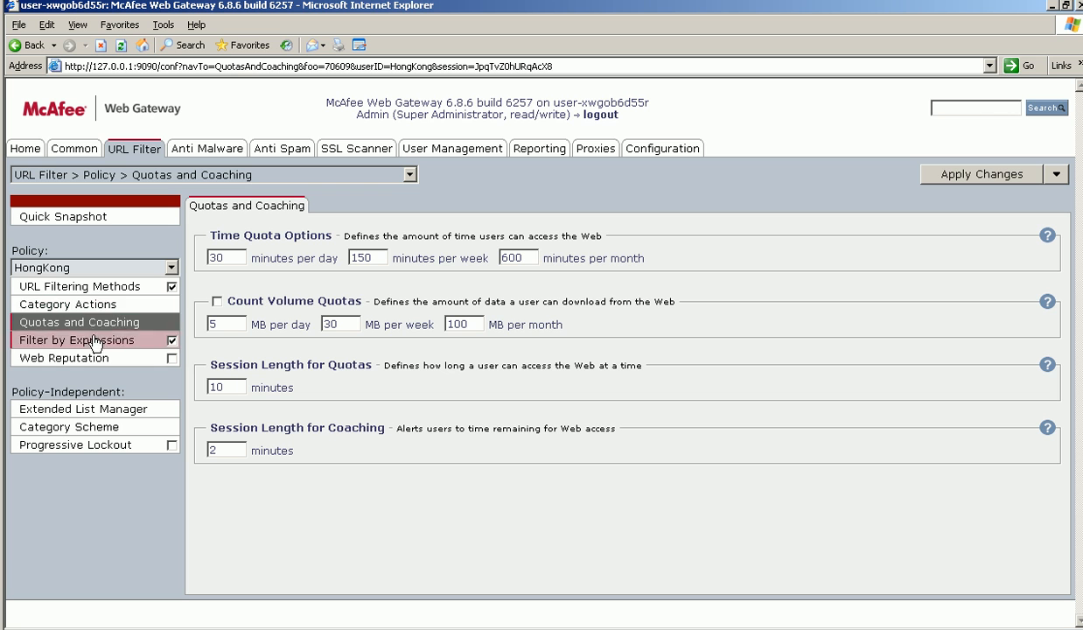
left_click(86, 306)
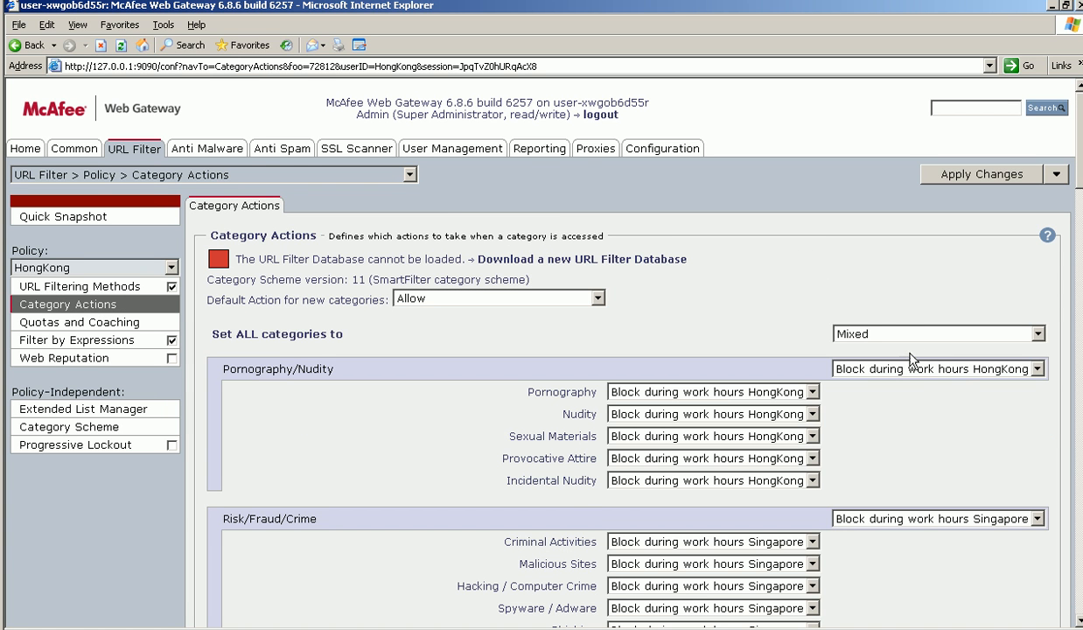
left_click(904, 374)
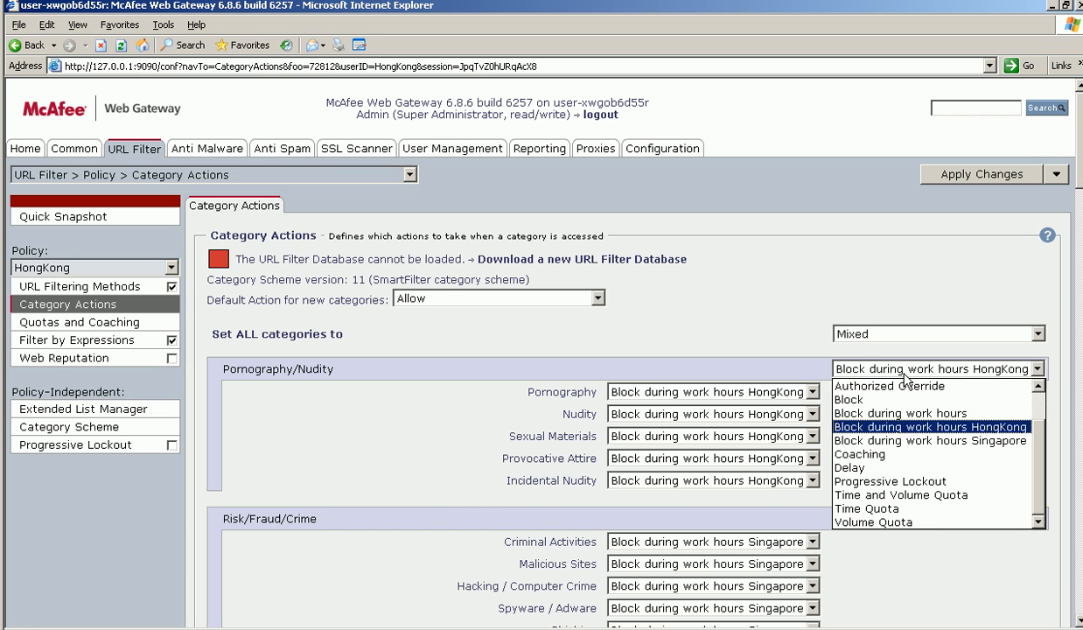
left_click(911, 433)
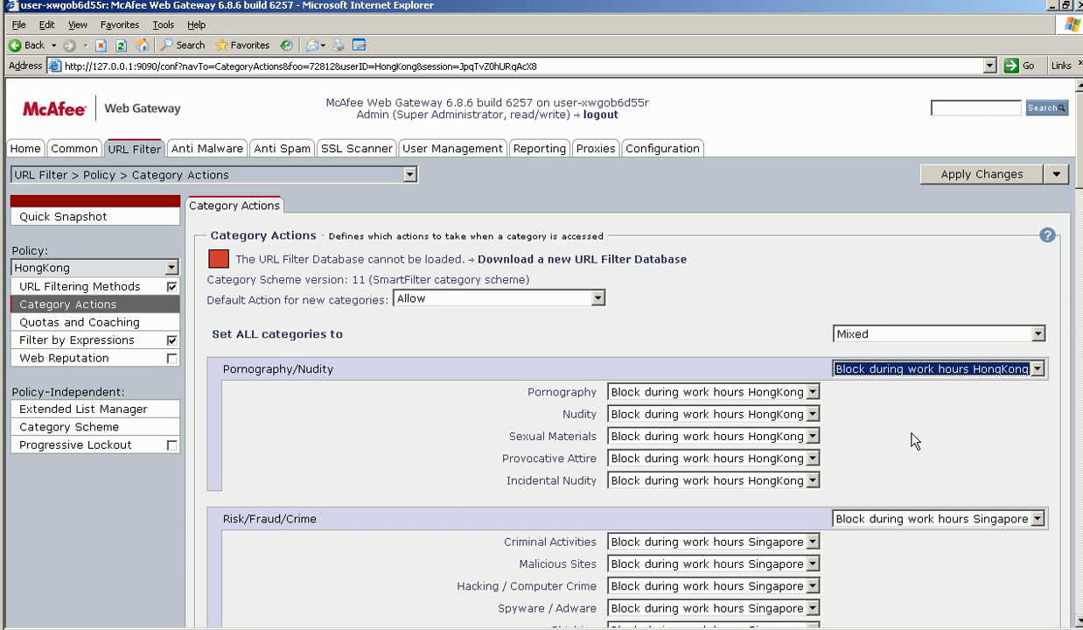
left_click(957, 446)
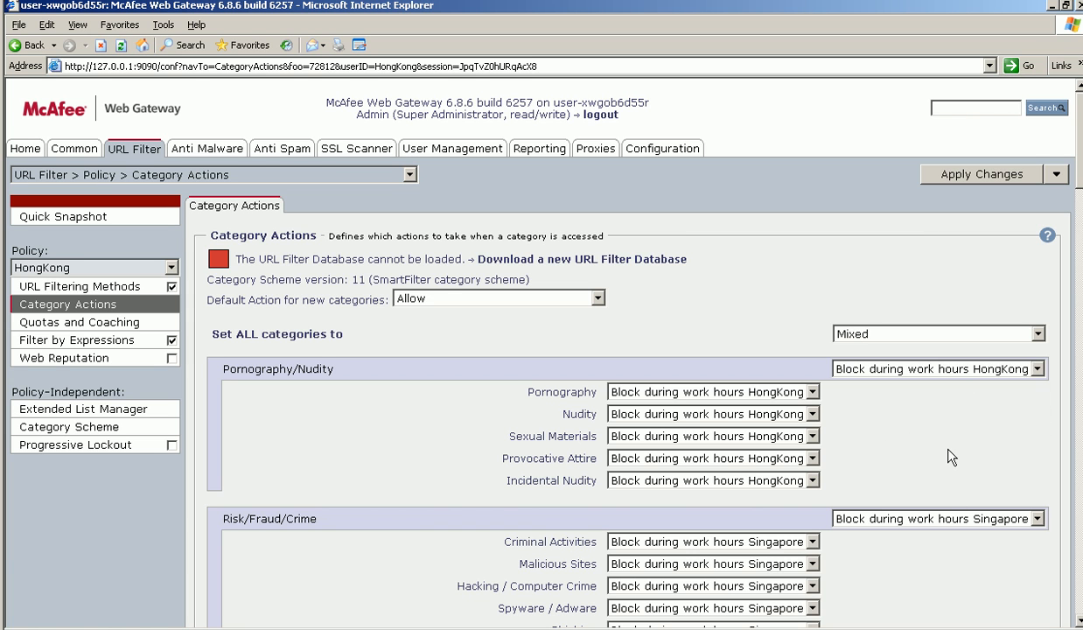
- Set the Drugs category group to 'Block during work hours HongKong' and apply the changes
scroll(542, 350, "down", 10)
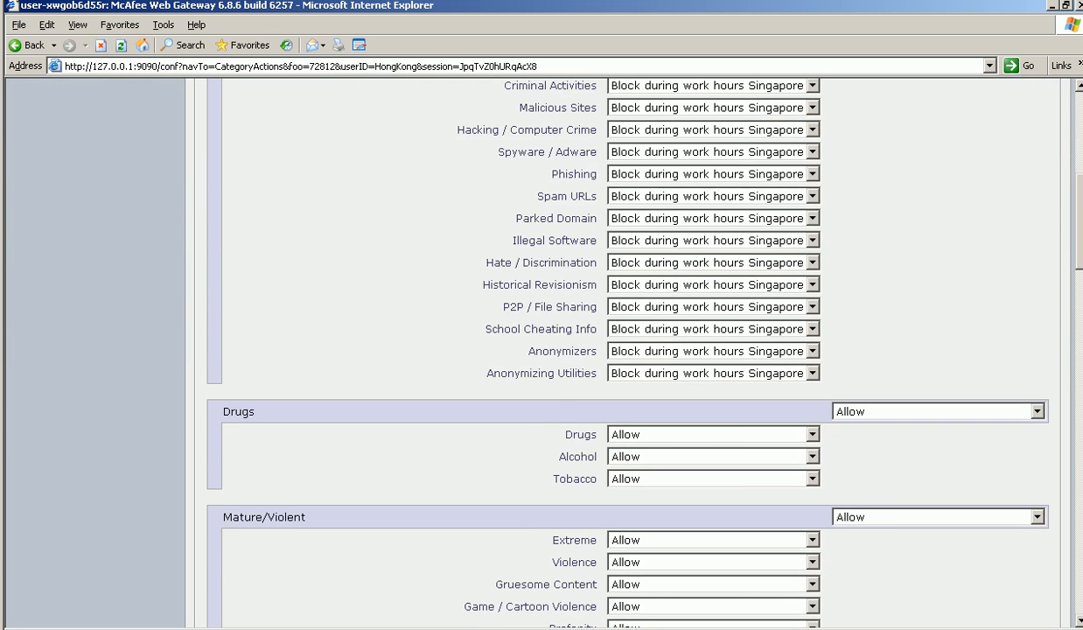
scroll(543, 350, "up", 9)
left_click(901, 325)
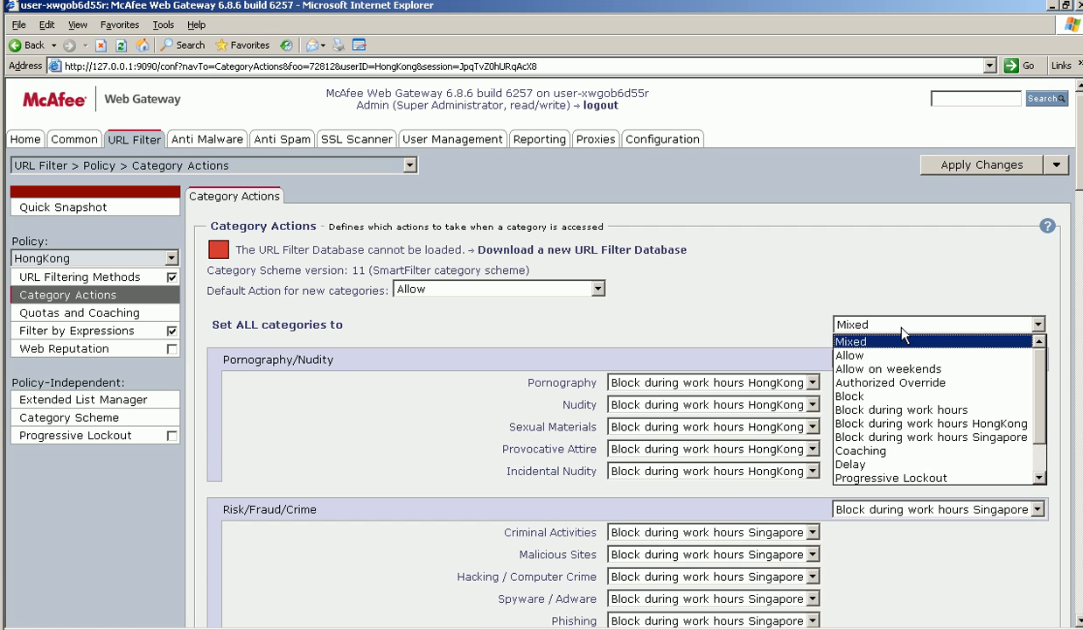
left_click(734, 300)
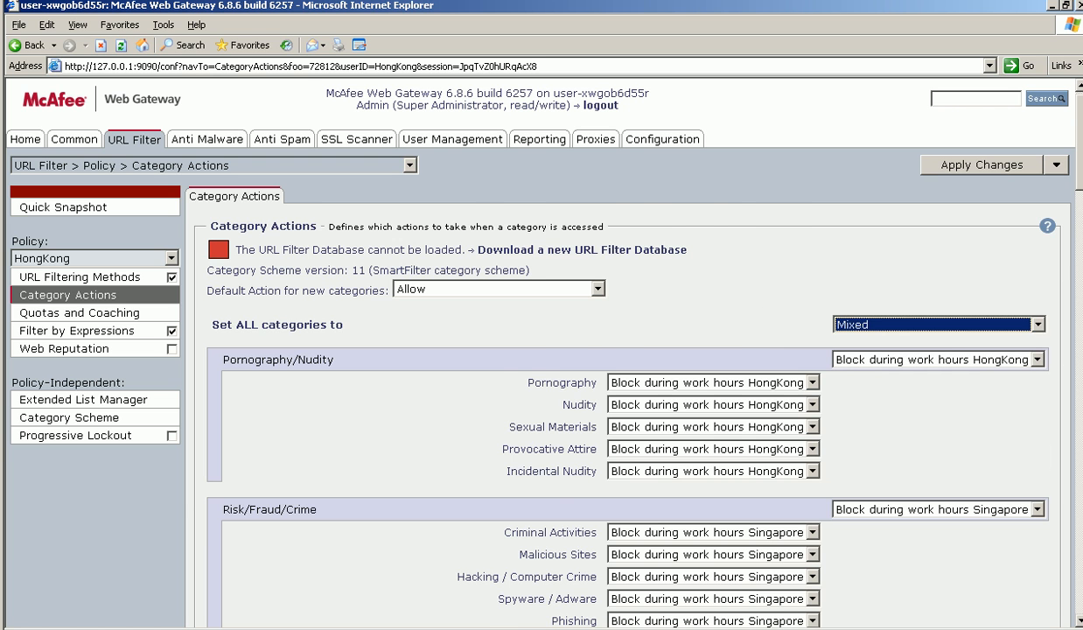
scroll(1066, 271, "down", 5)
left_click(953, 440)
left_click(916, 522)
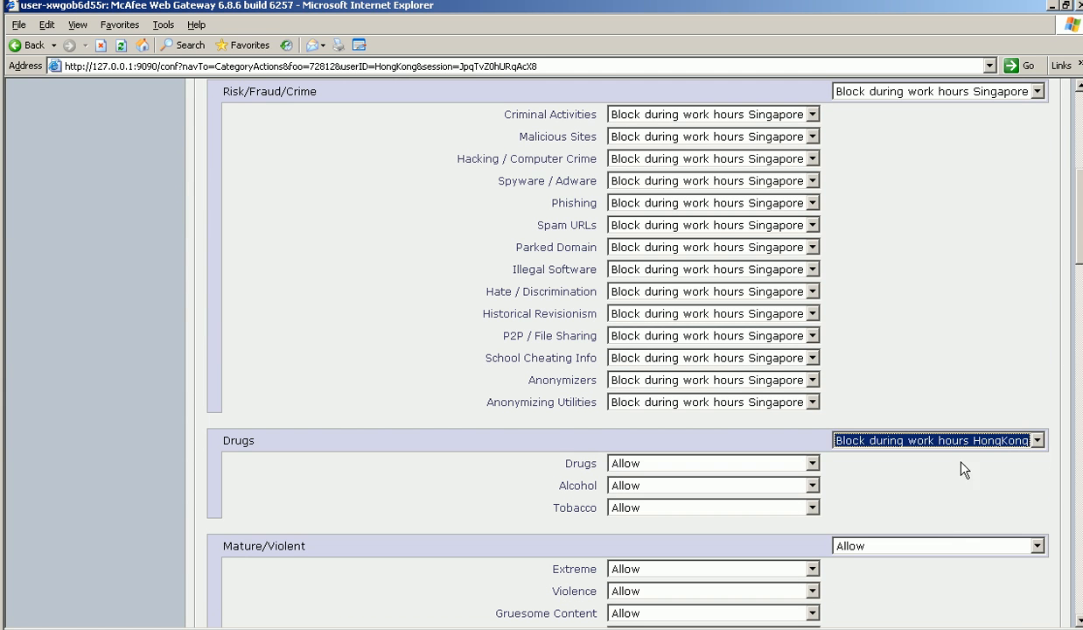
scroll(1079, 259, "up", 5)
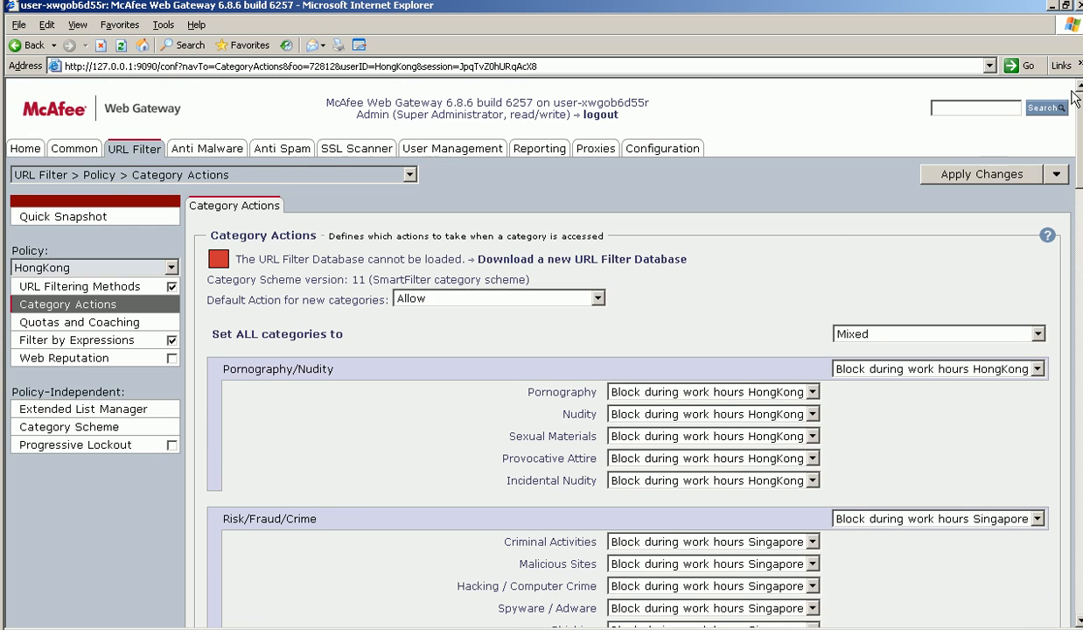
left_click(982, 176)
- Switch to the Singapore policy, set Pornography/Nudity to 'Block during work hours Singapore', and apply the changes
left_click(120, 269)
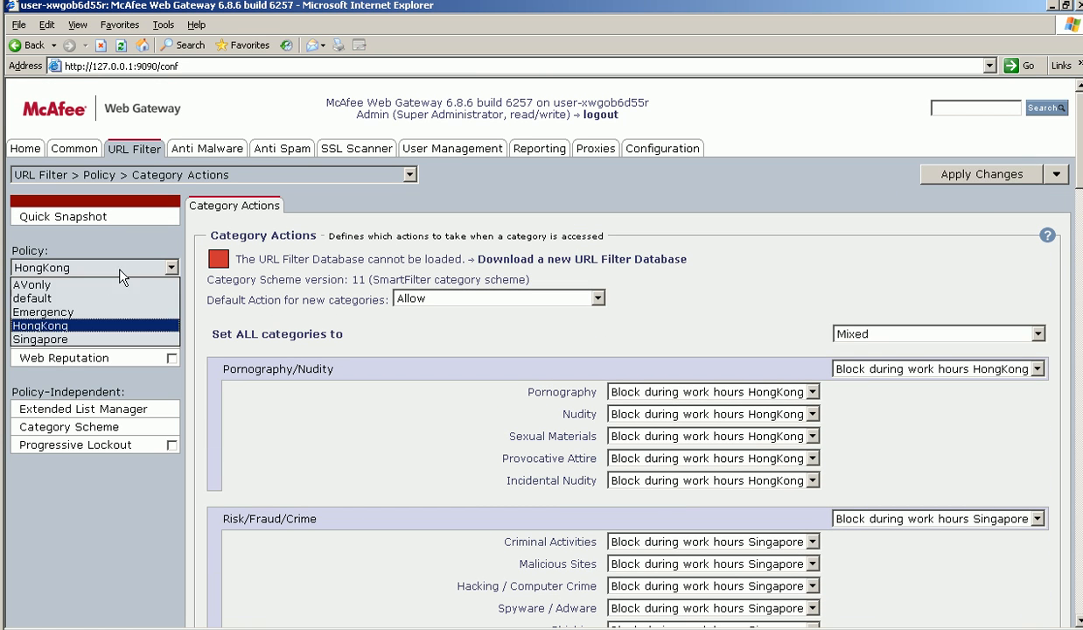
left_click(78, 341)
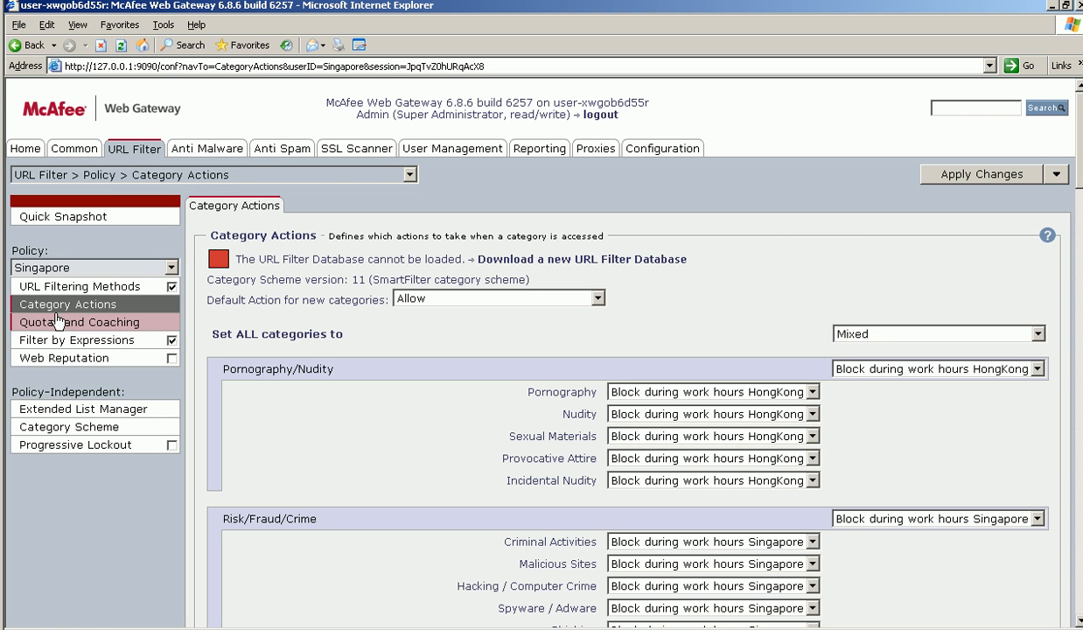
left_click(899, 371)
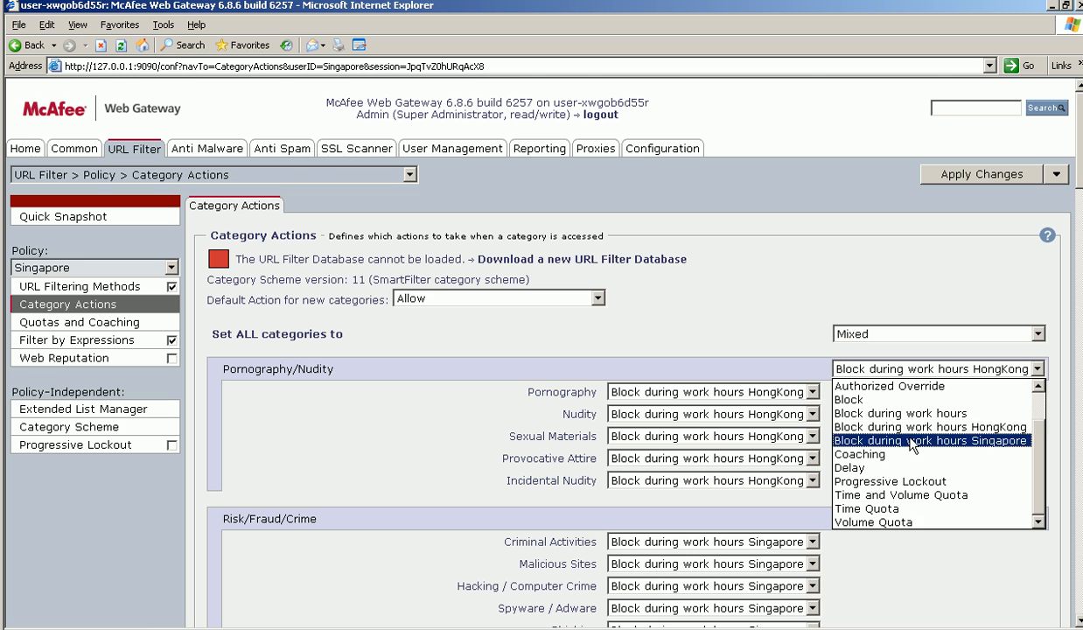
left_click(962, 440)
left_click(943, 512)
left_click(943, 512)
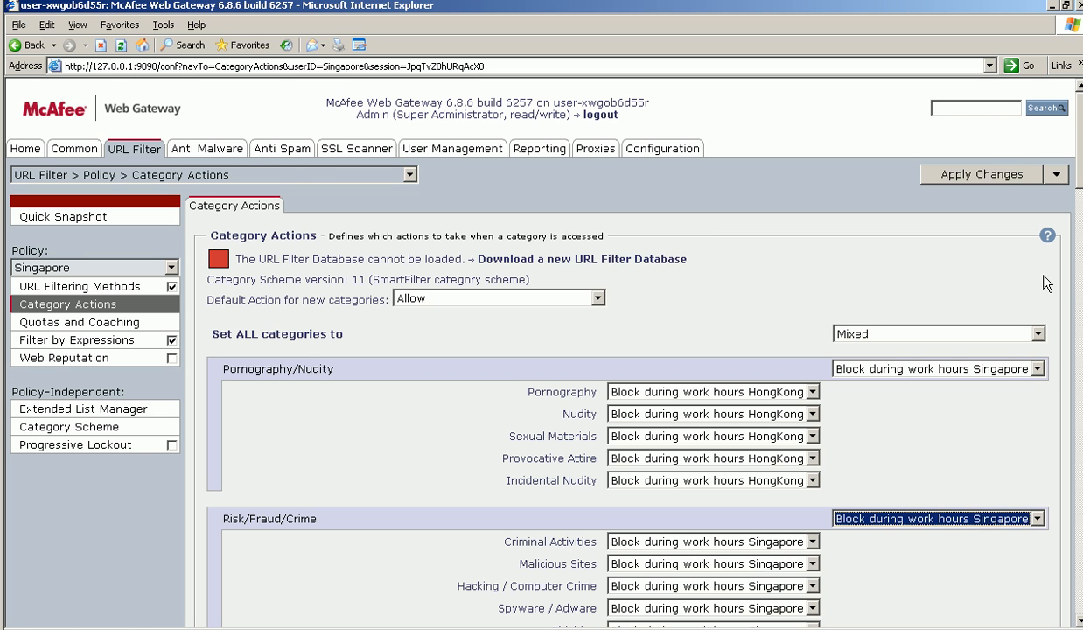
left_click(1006, 171)
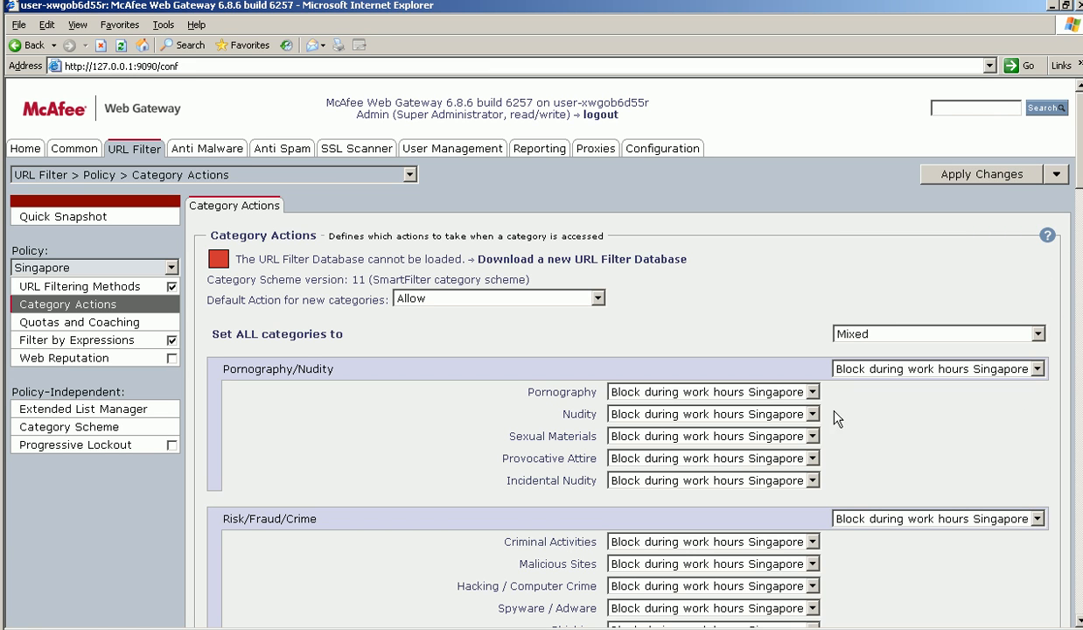
- Switch to the HongKong policy, set Risk/Fraud/Crime to 'Block during work hours HongKong', and apply the changes
left_click(82, 270)
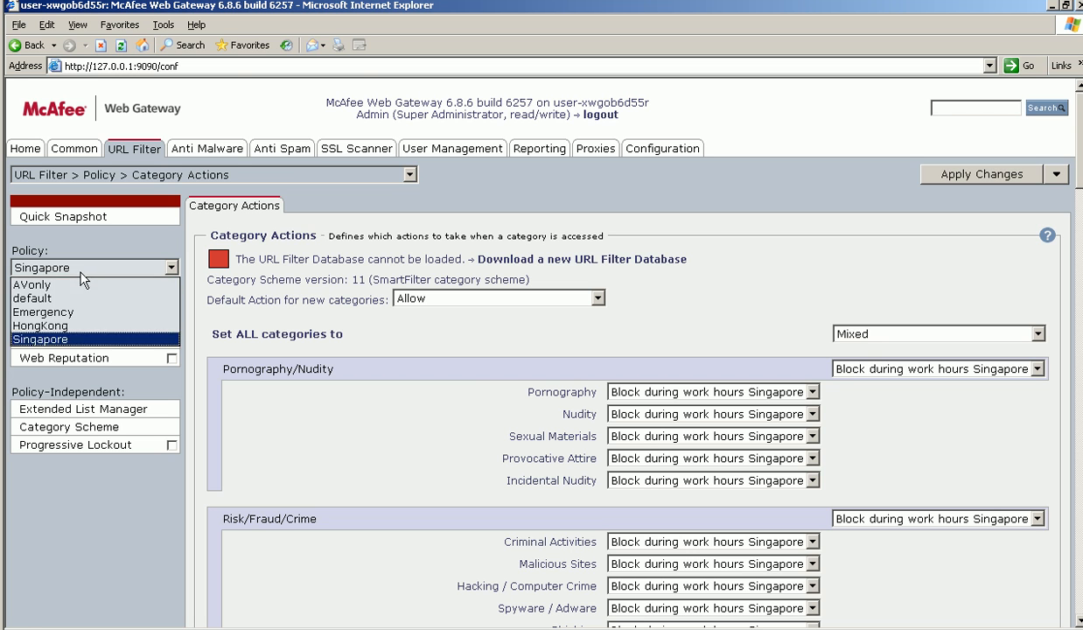
left_click(41, 326)
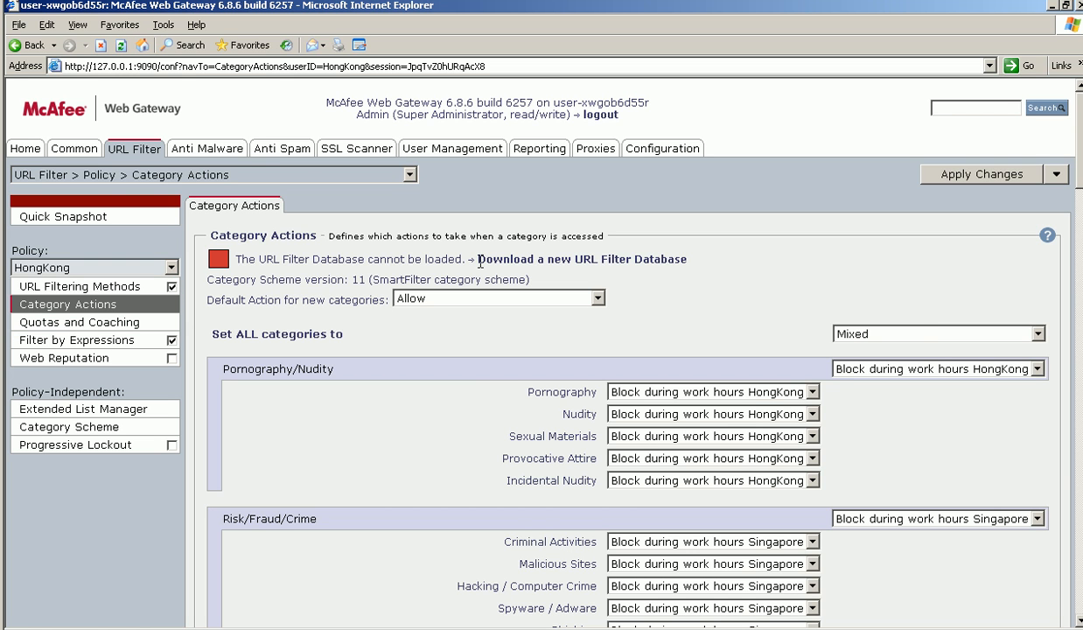
left_click(864, 518)
left_click(905, 404)
left_click(1025, 181)
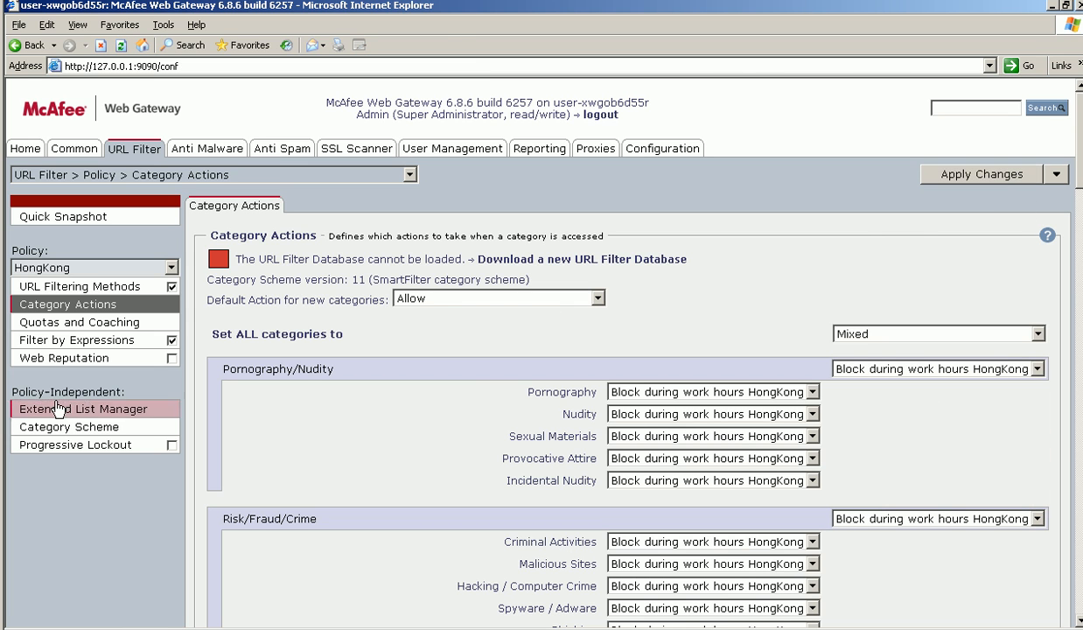
- Switch between the Singapore and HongKong policies to check their category actions
left_click(79, 268)
left_click(65, 340)
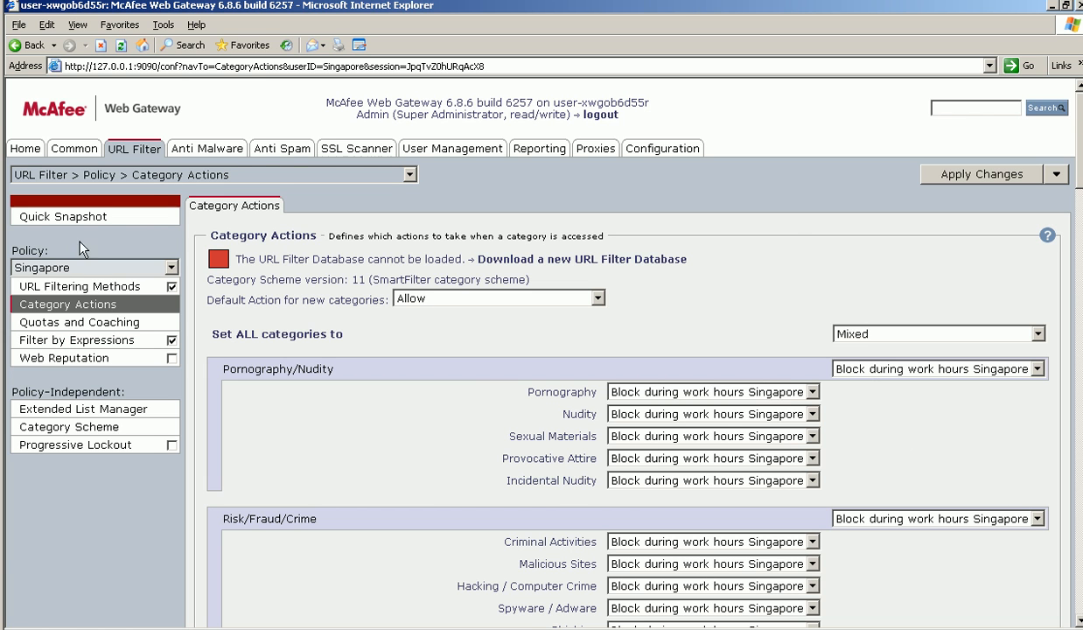
left_click(79, 268)
left_click(52, 325)
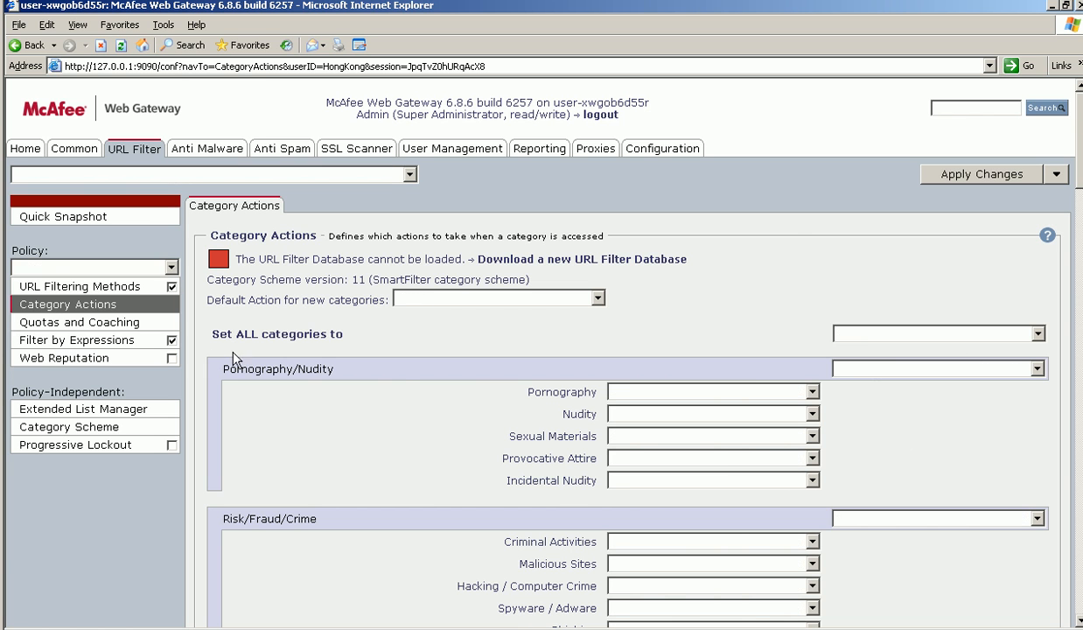